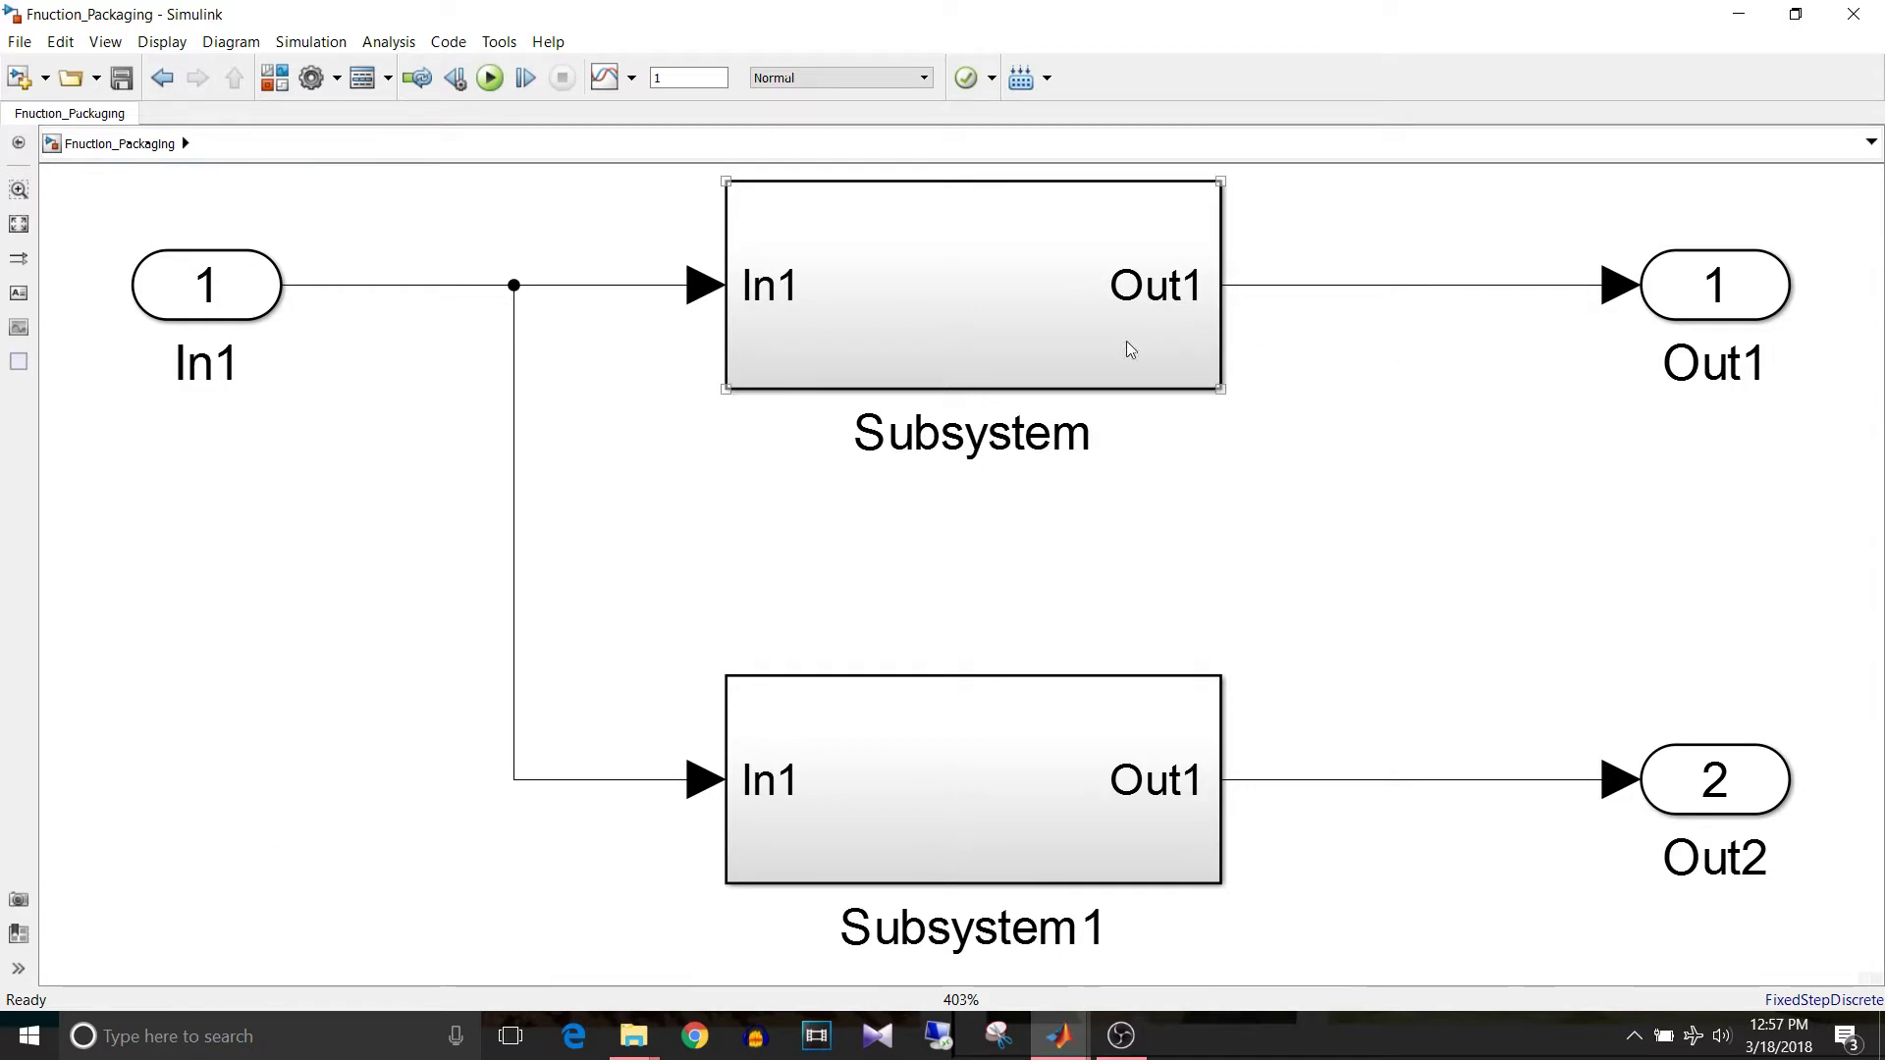
# Look inside Subsystem and Subsystem1, returning to the top-level model after each
pyautogui.click(1022, 733)
pyautogui.doubleClick(934, 344)
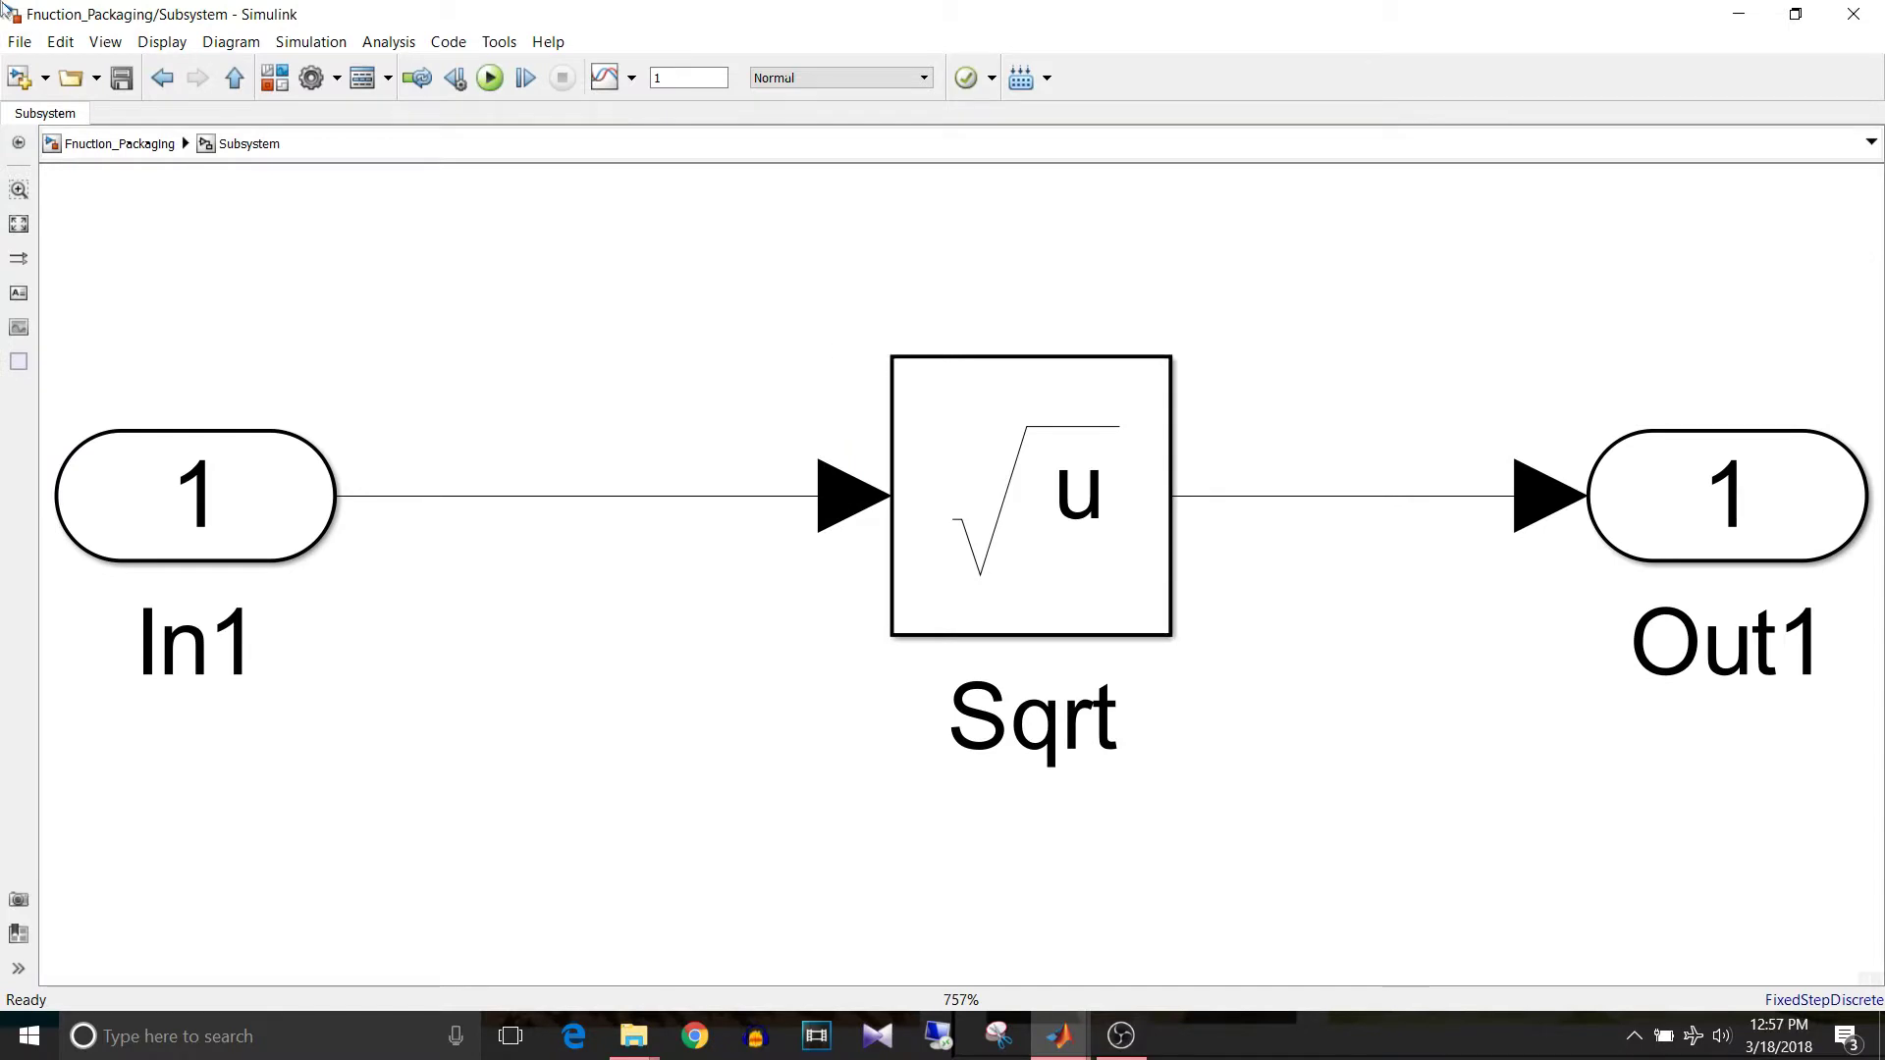
pyautogui.click(96, 155)
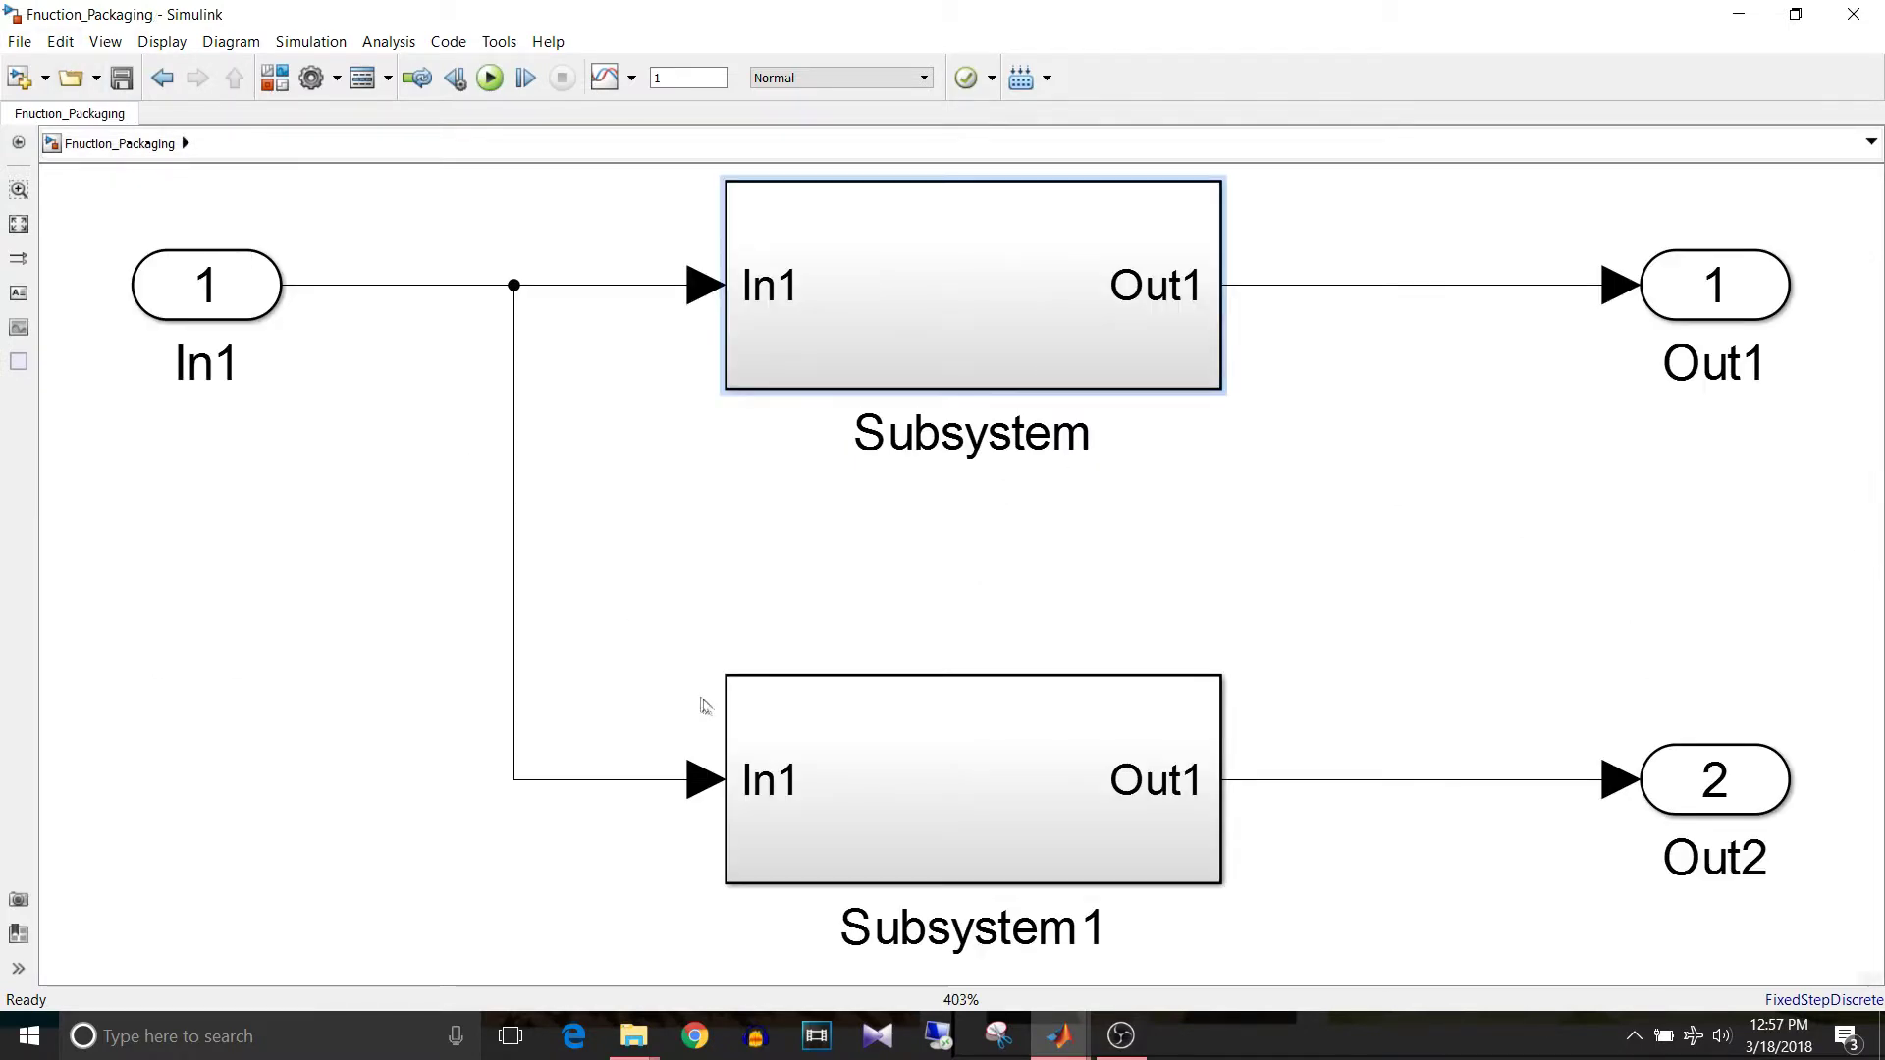
pyautogui.doubleClick(801, 757)
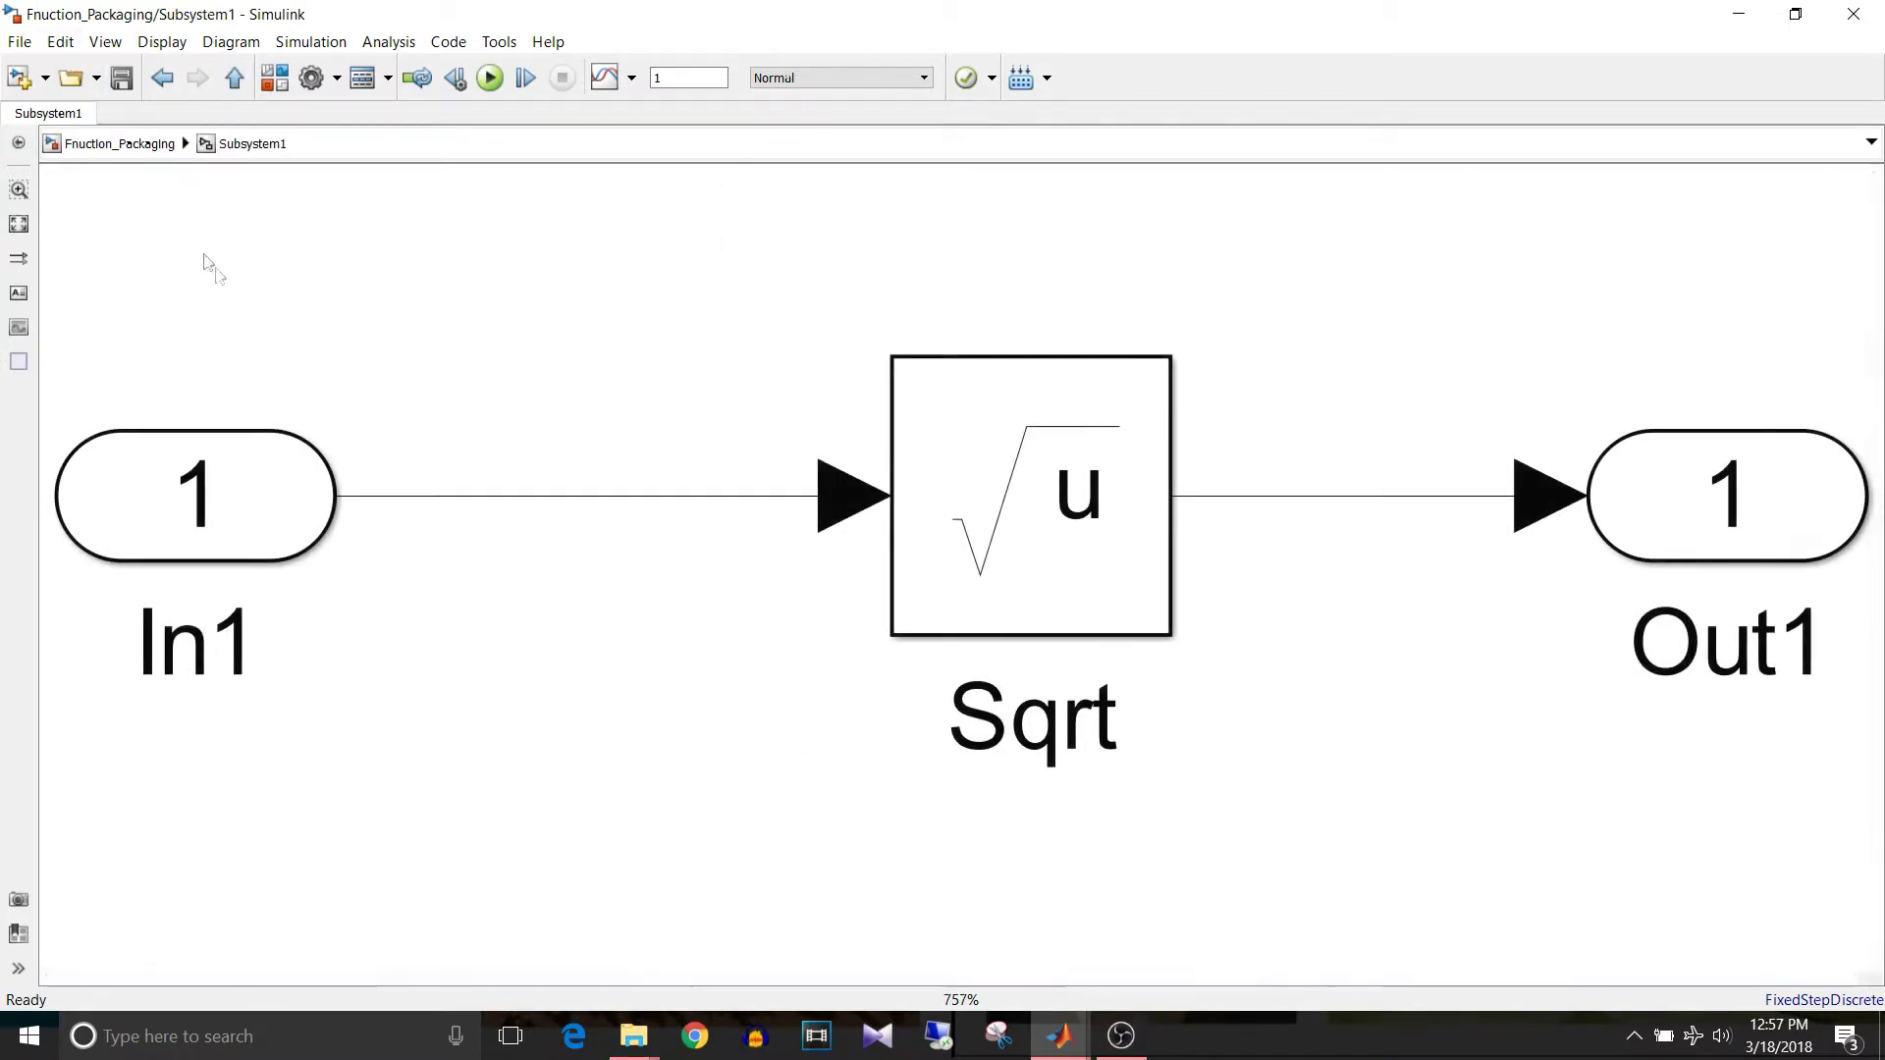
pyautogui.click(131, 151)
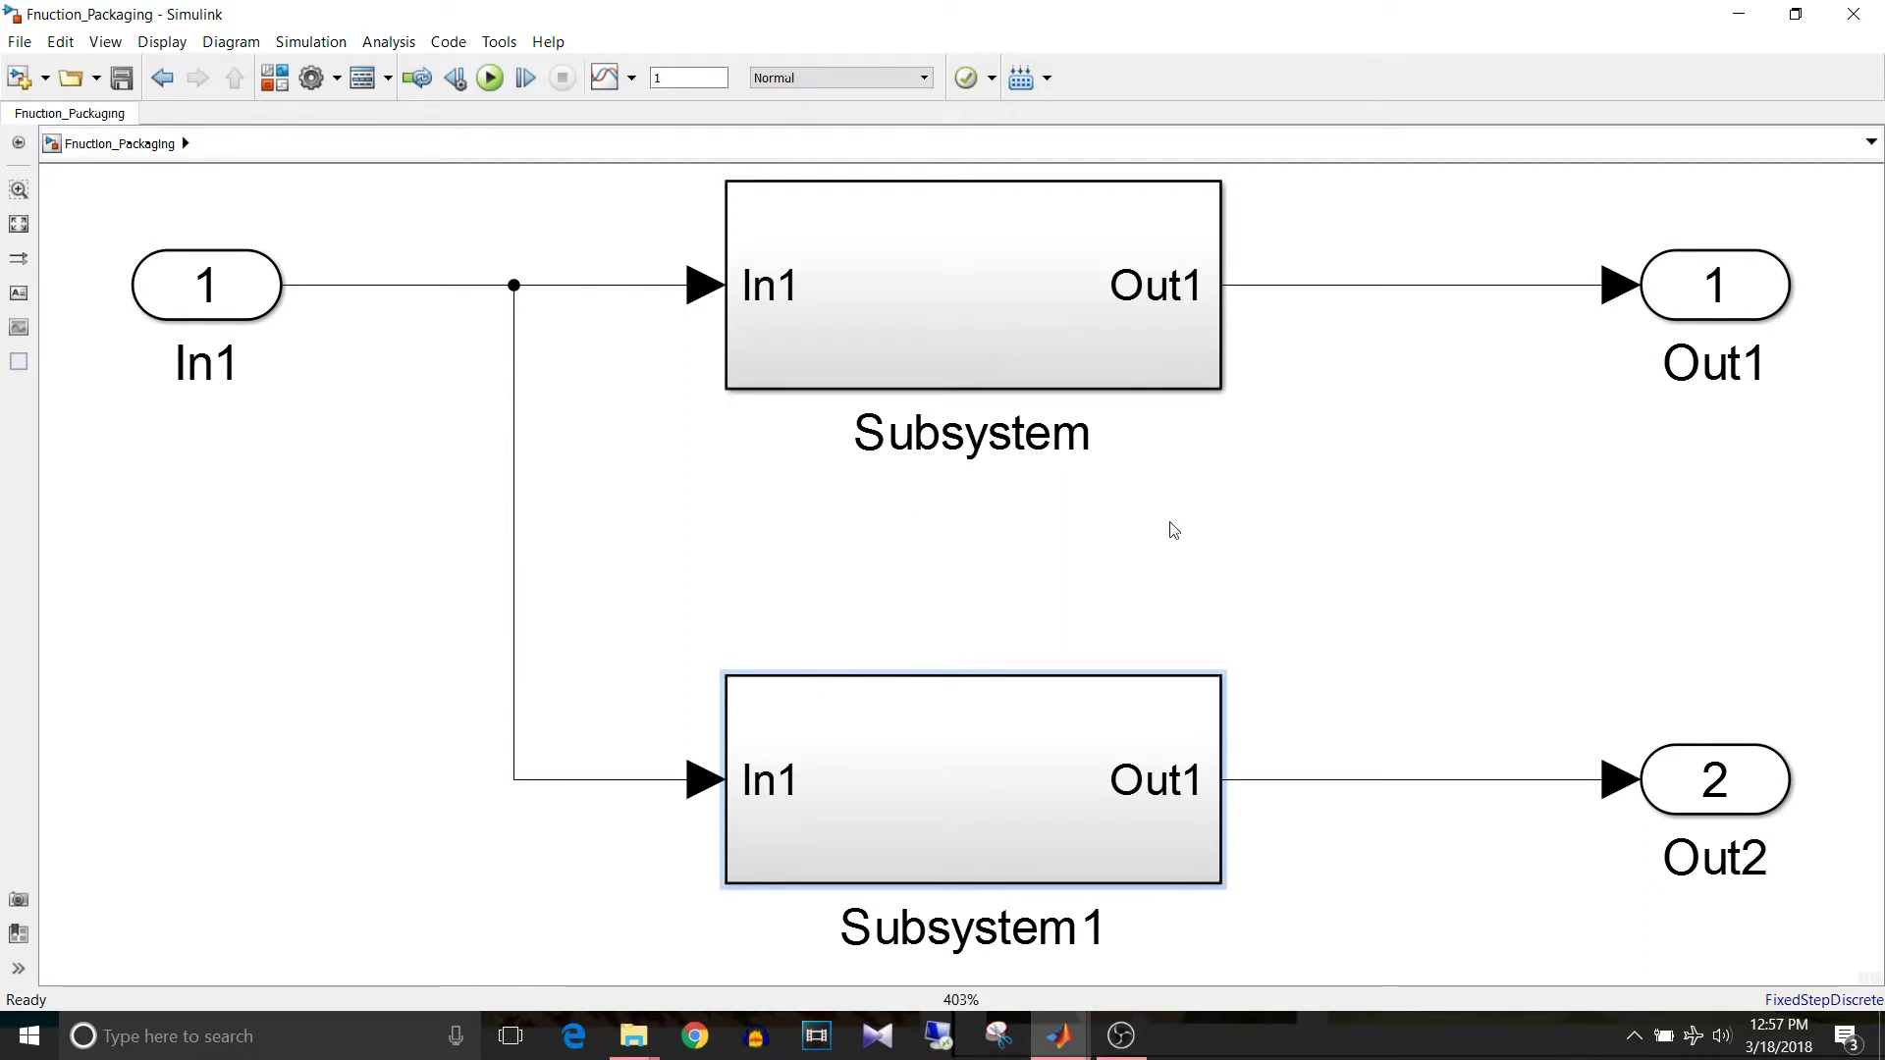
# Review the top Subsystem's code generation parameters without changes, then build the model with Ctrl+B
pyautogui.click(977, 284)
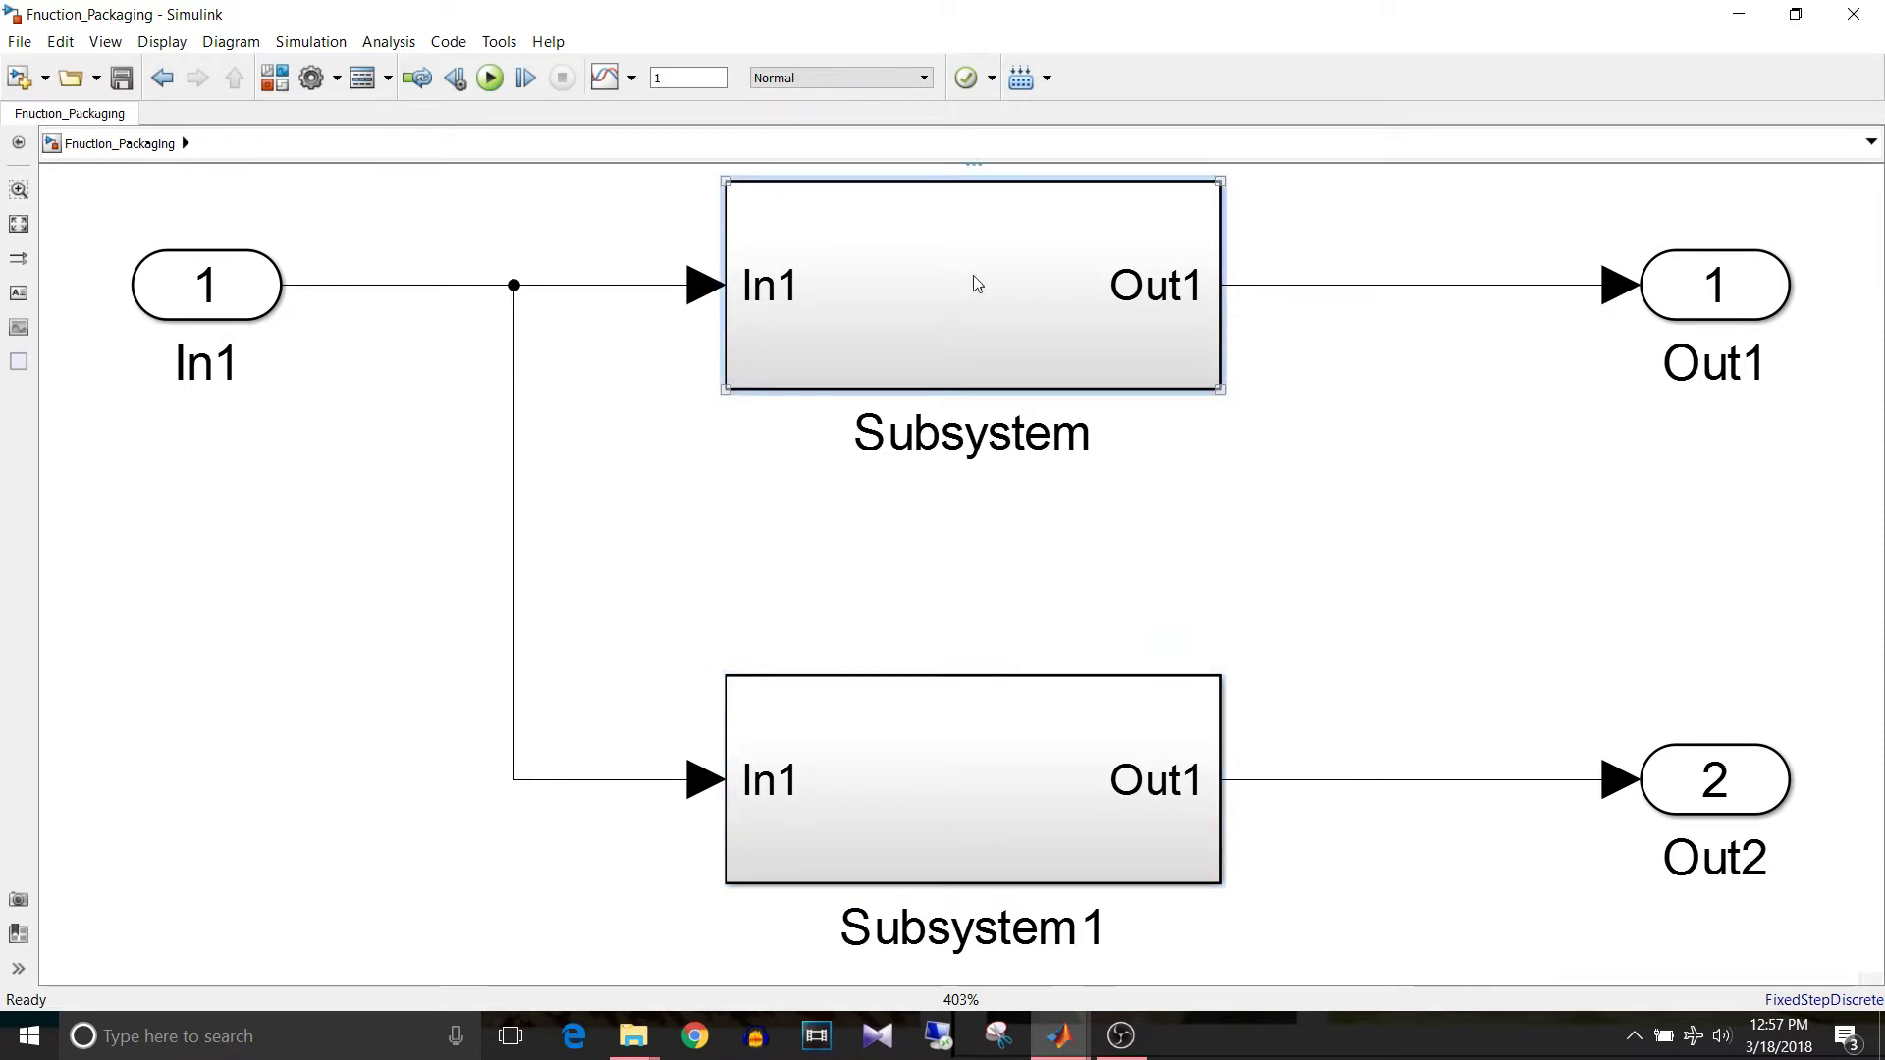
pyautogui.rightClick(970, 287)
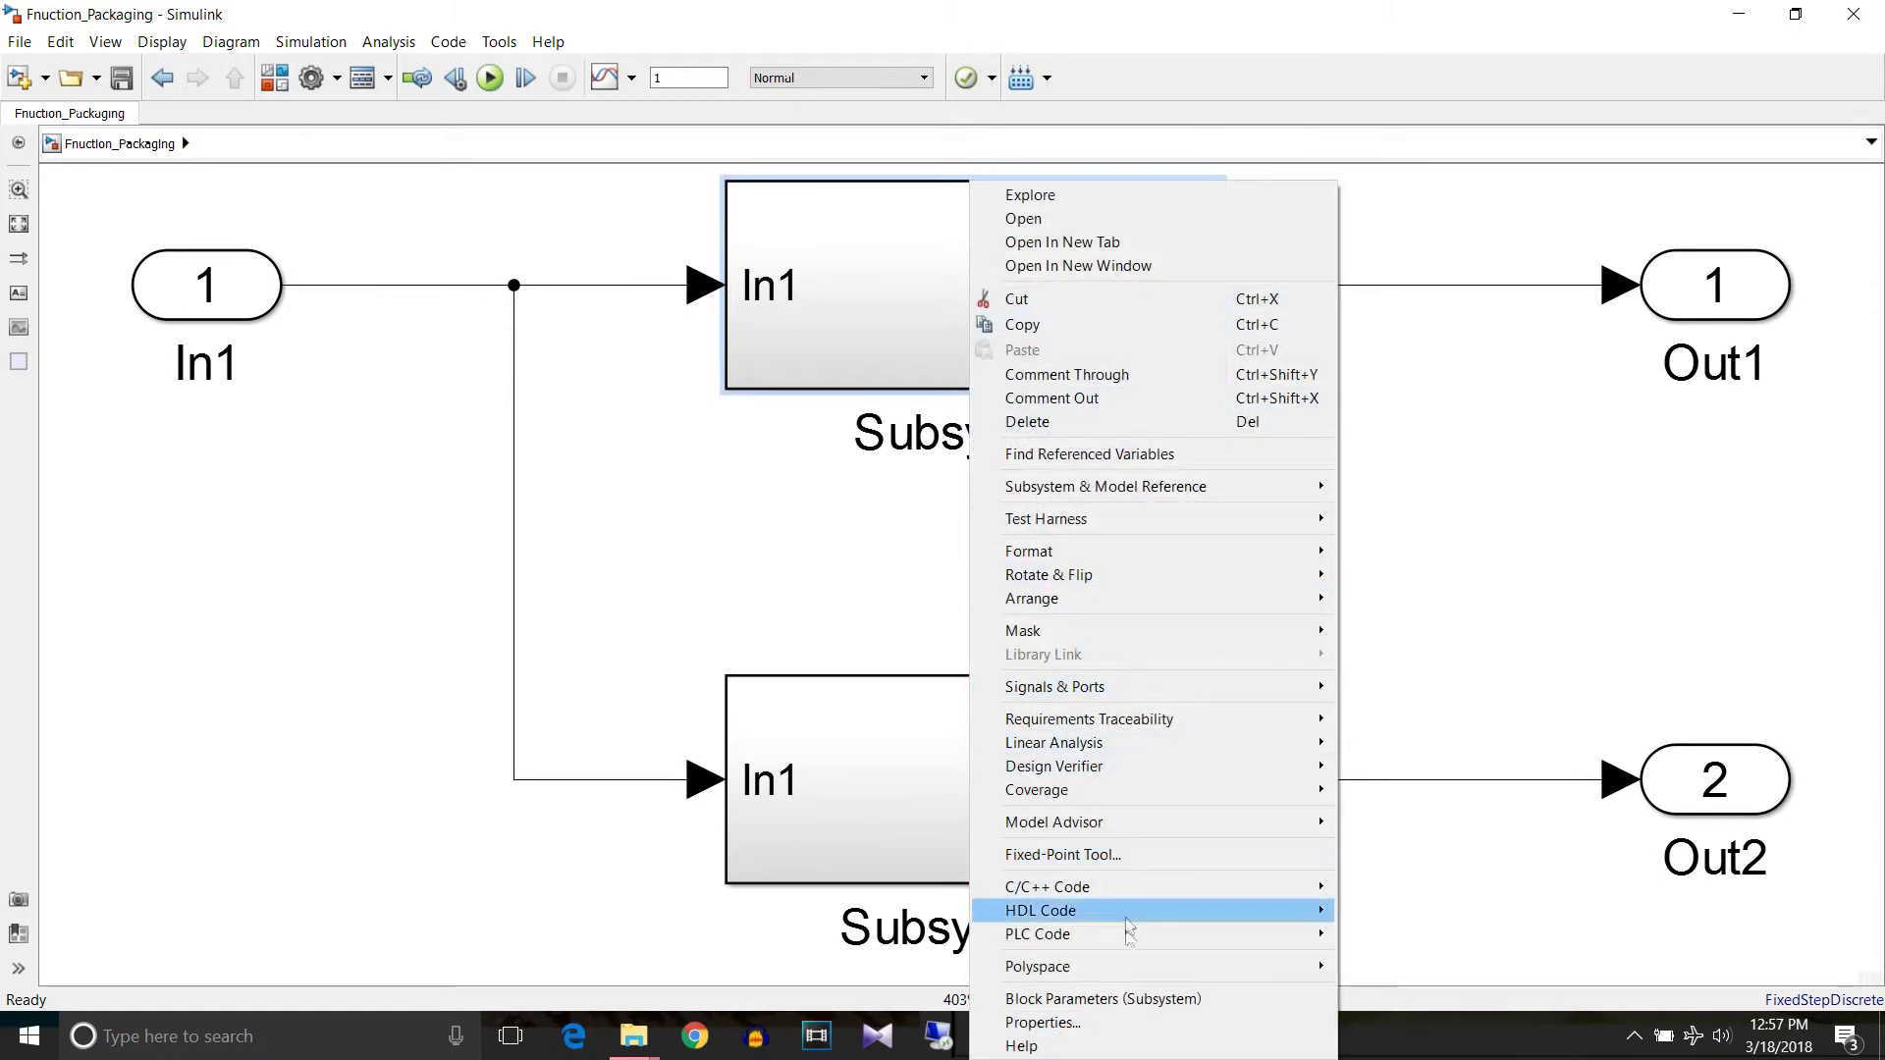
pyautogui.click(1125, 1000)
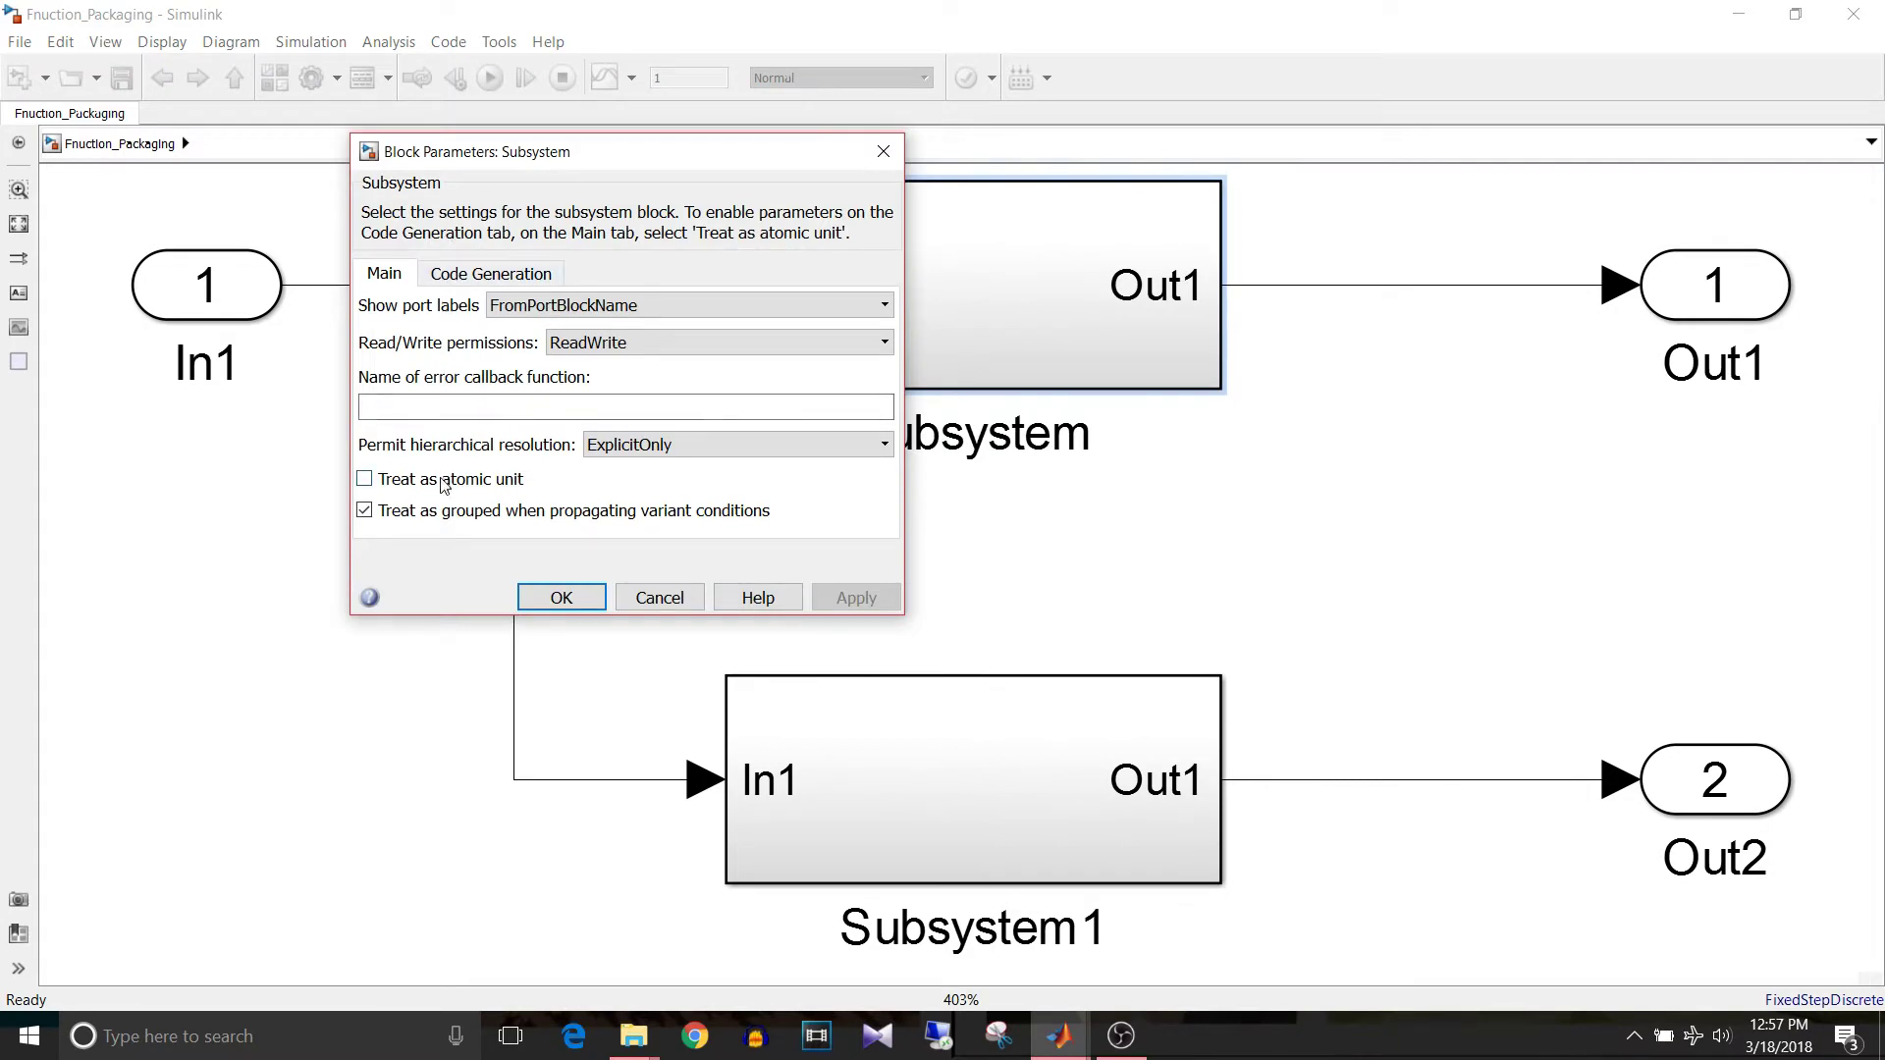
pyautogui.click(484, 280)
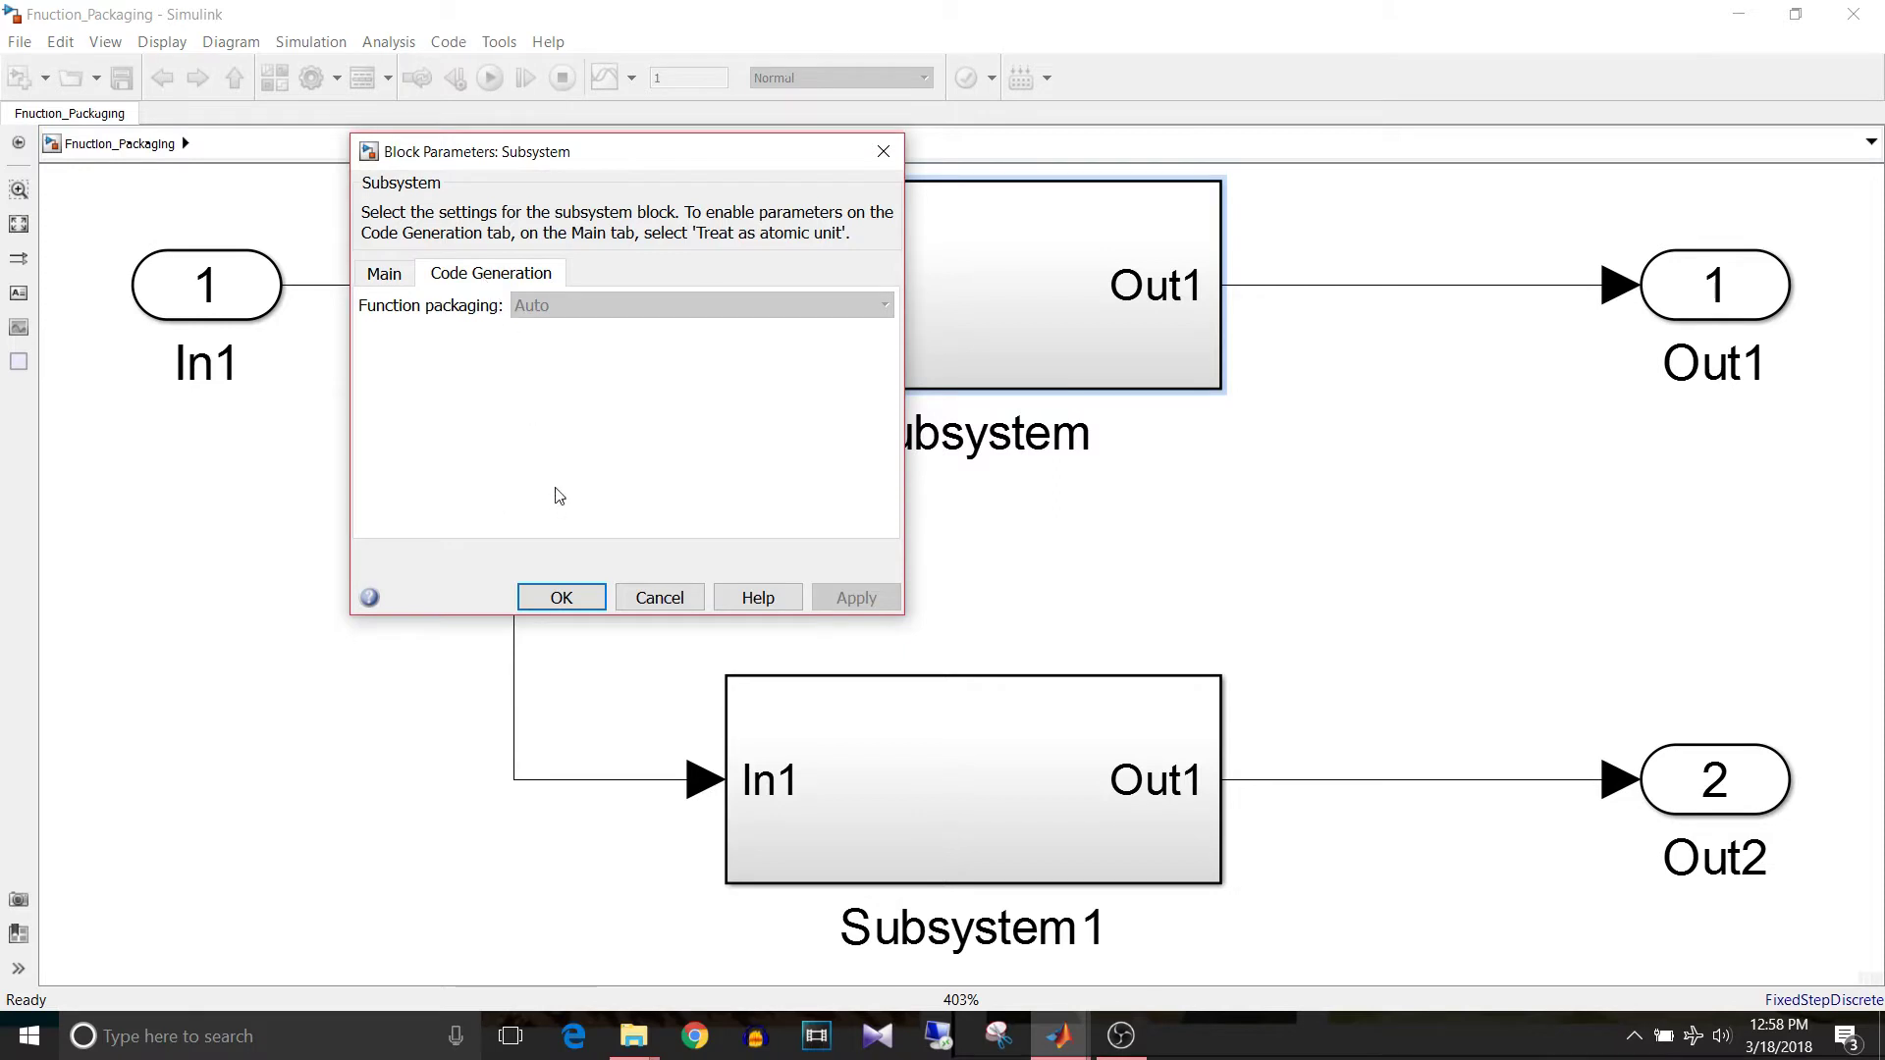
pyautogui.click(660, 594)
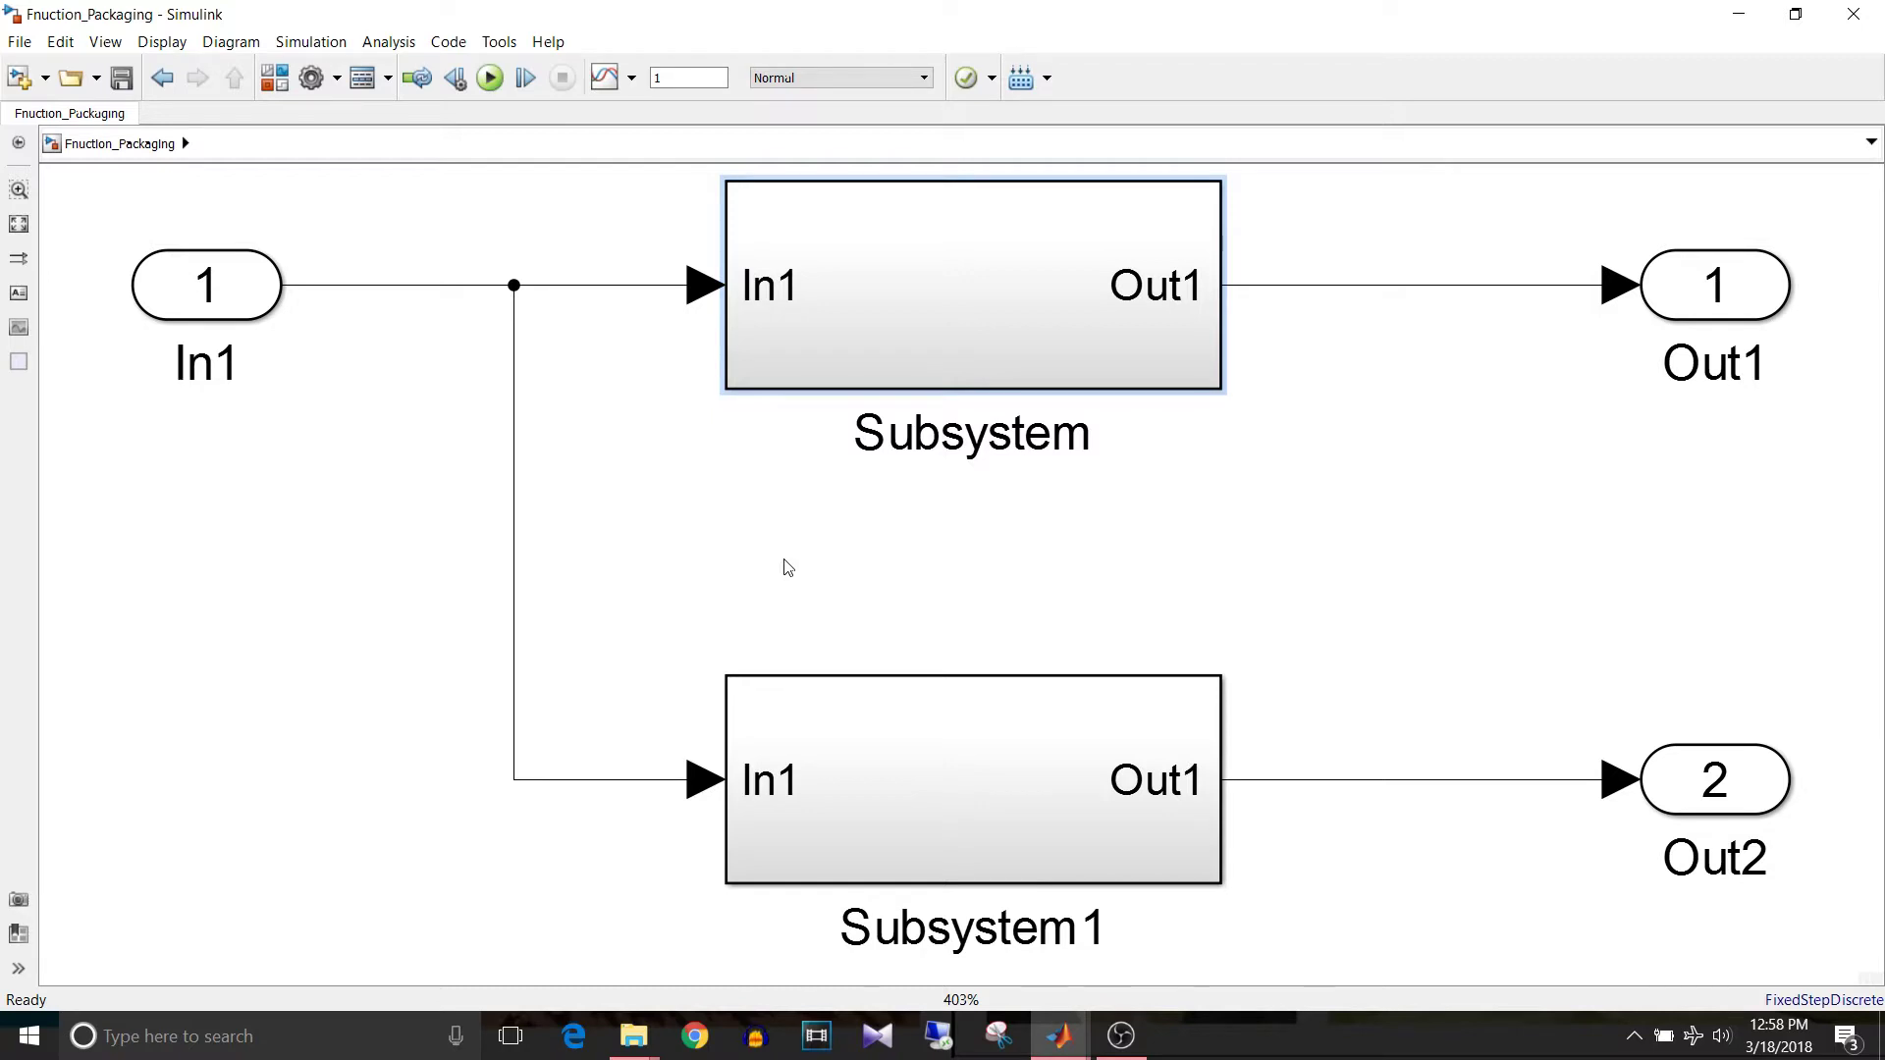
pyautogui.click(648, 513)
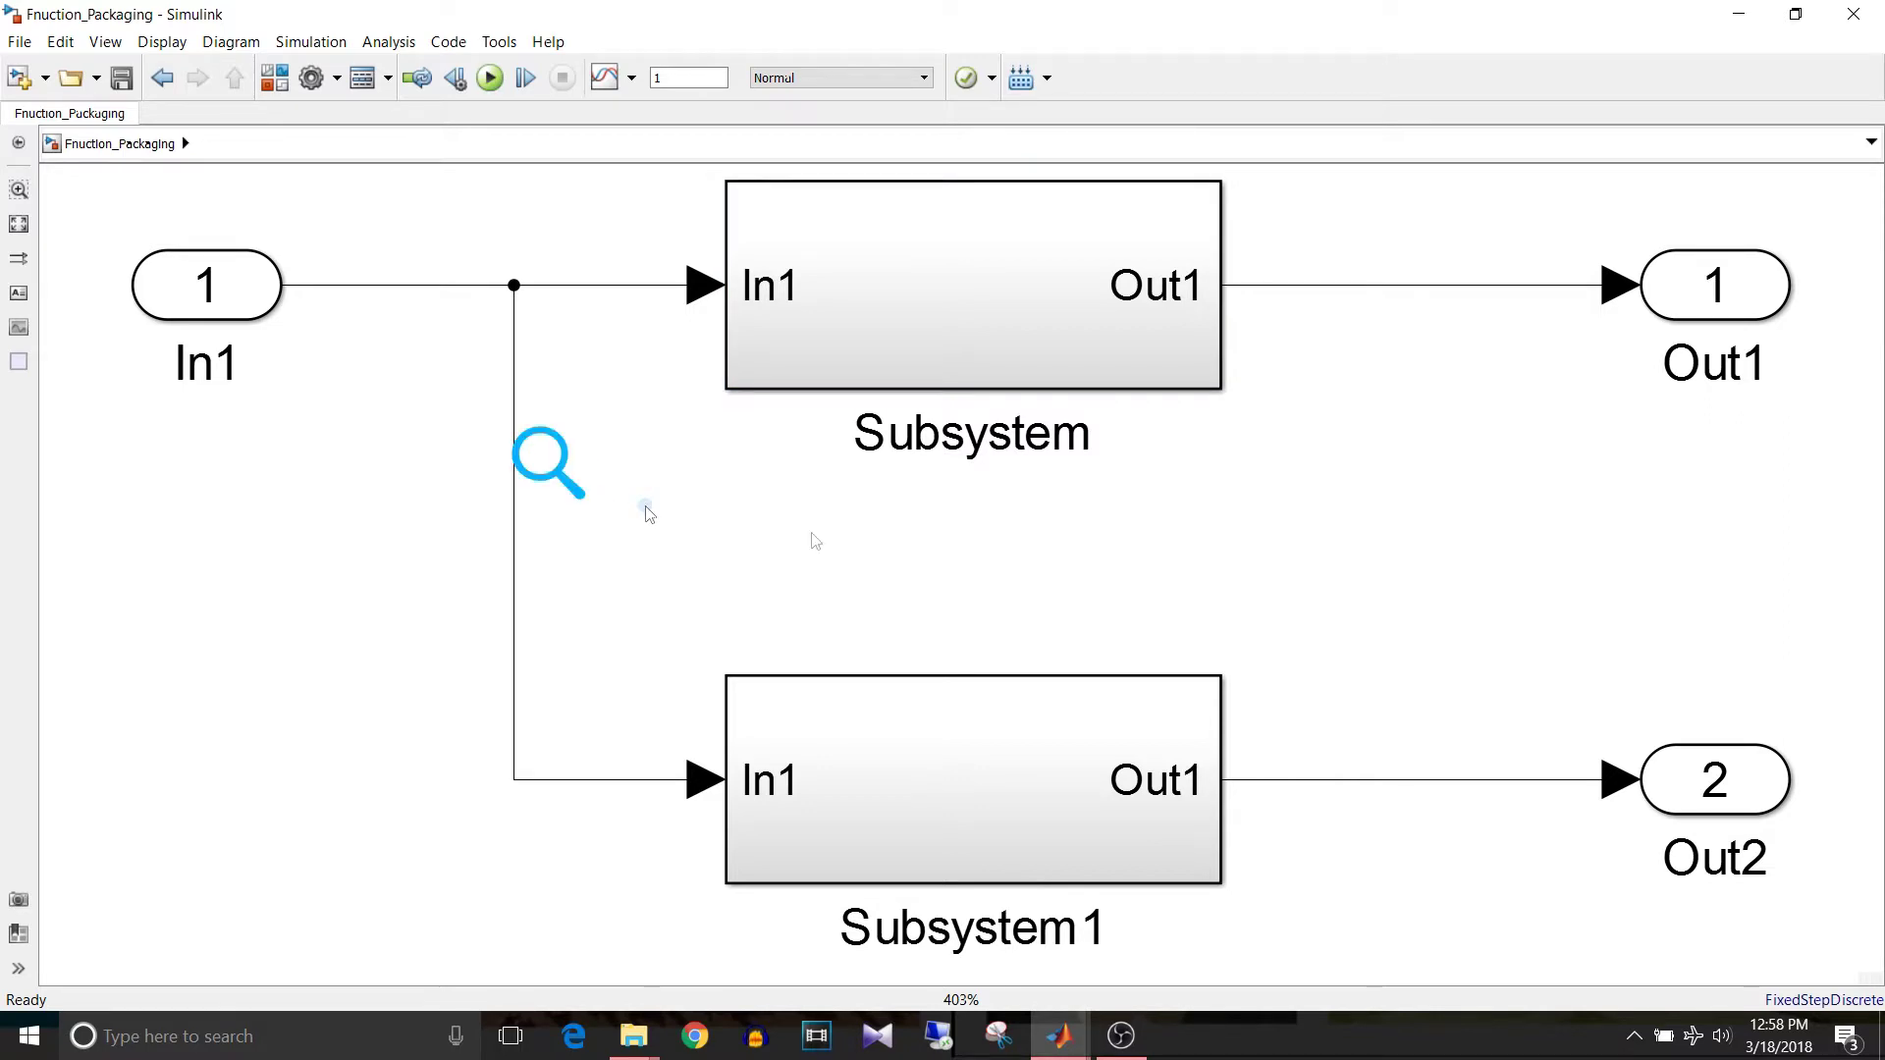
pyautogui.hotkey('ctrl', 'b')
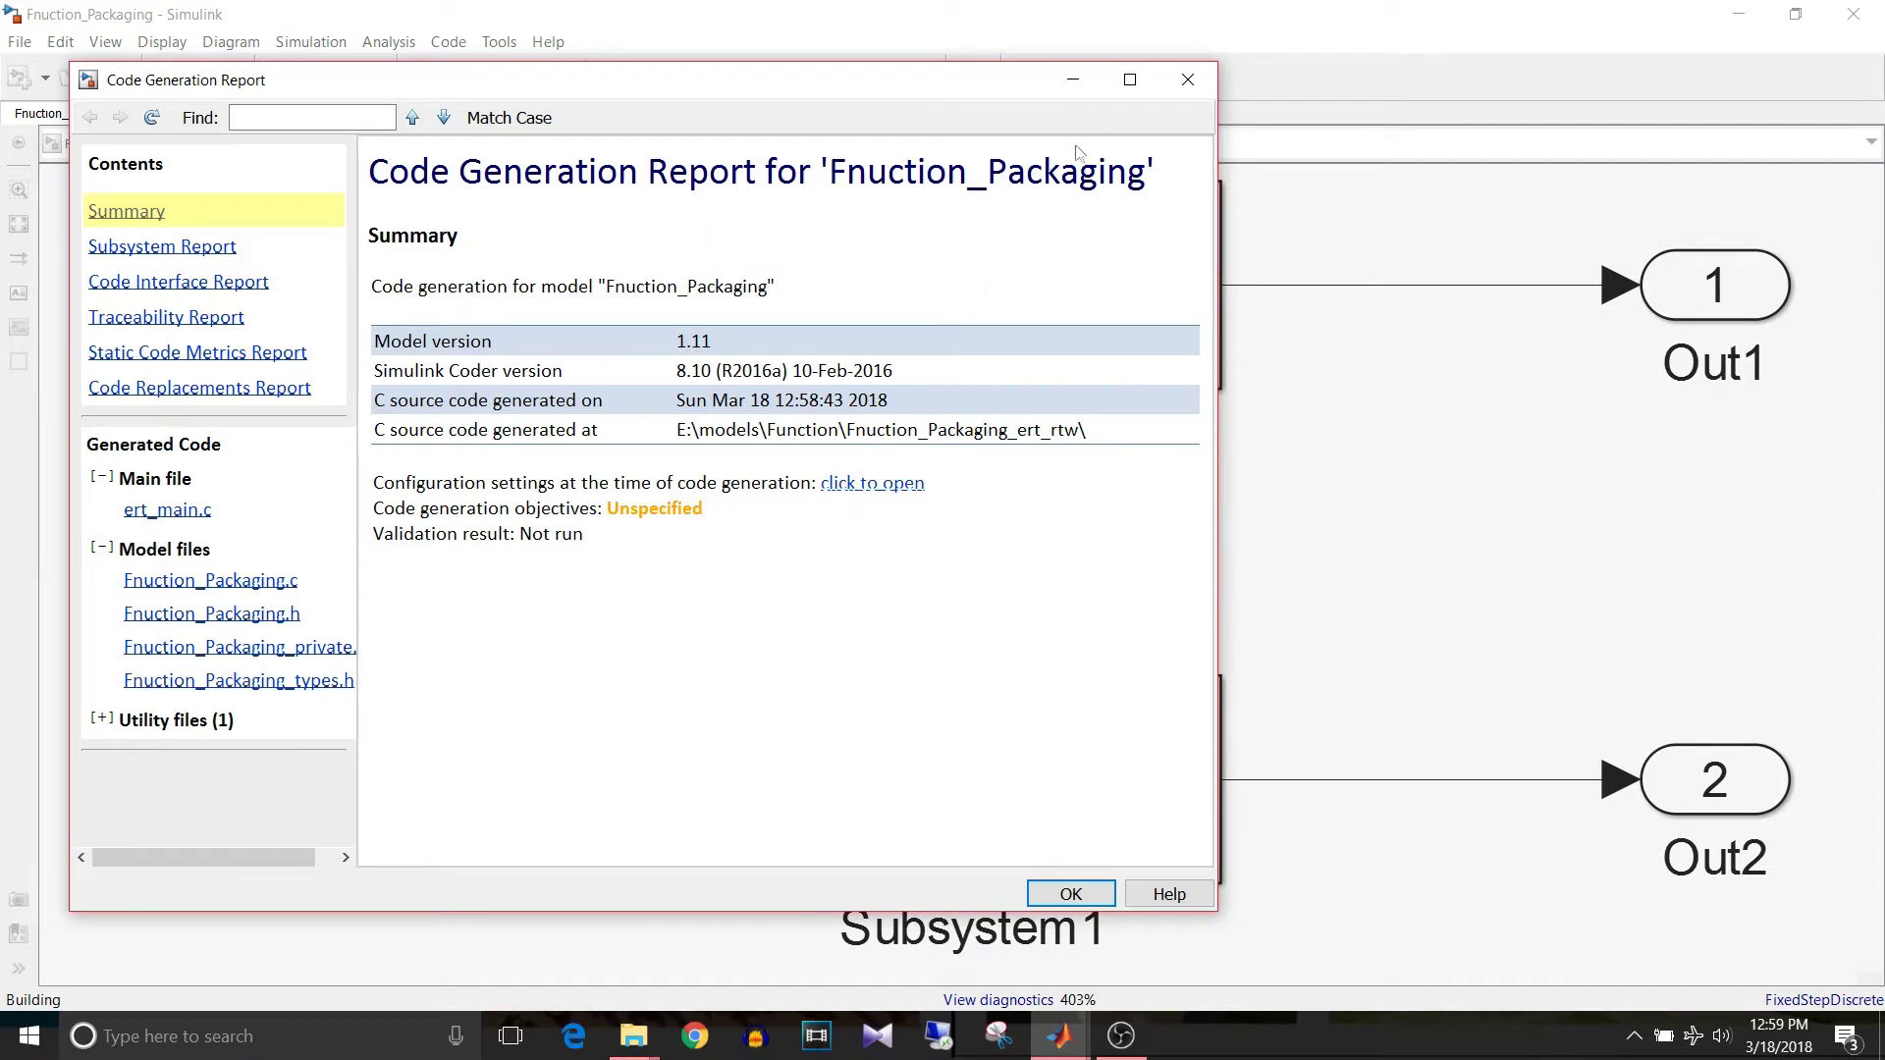
# Read the two sqrt lines of the step function in Fnuction_Packaging.c, then close the report
pyautogui.click(1130, 79)
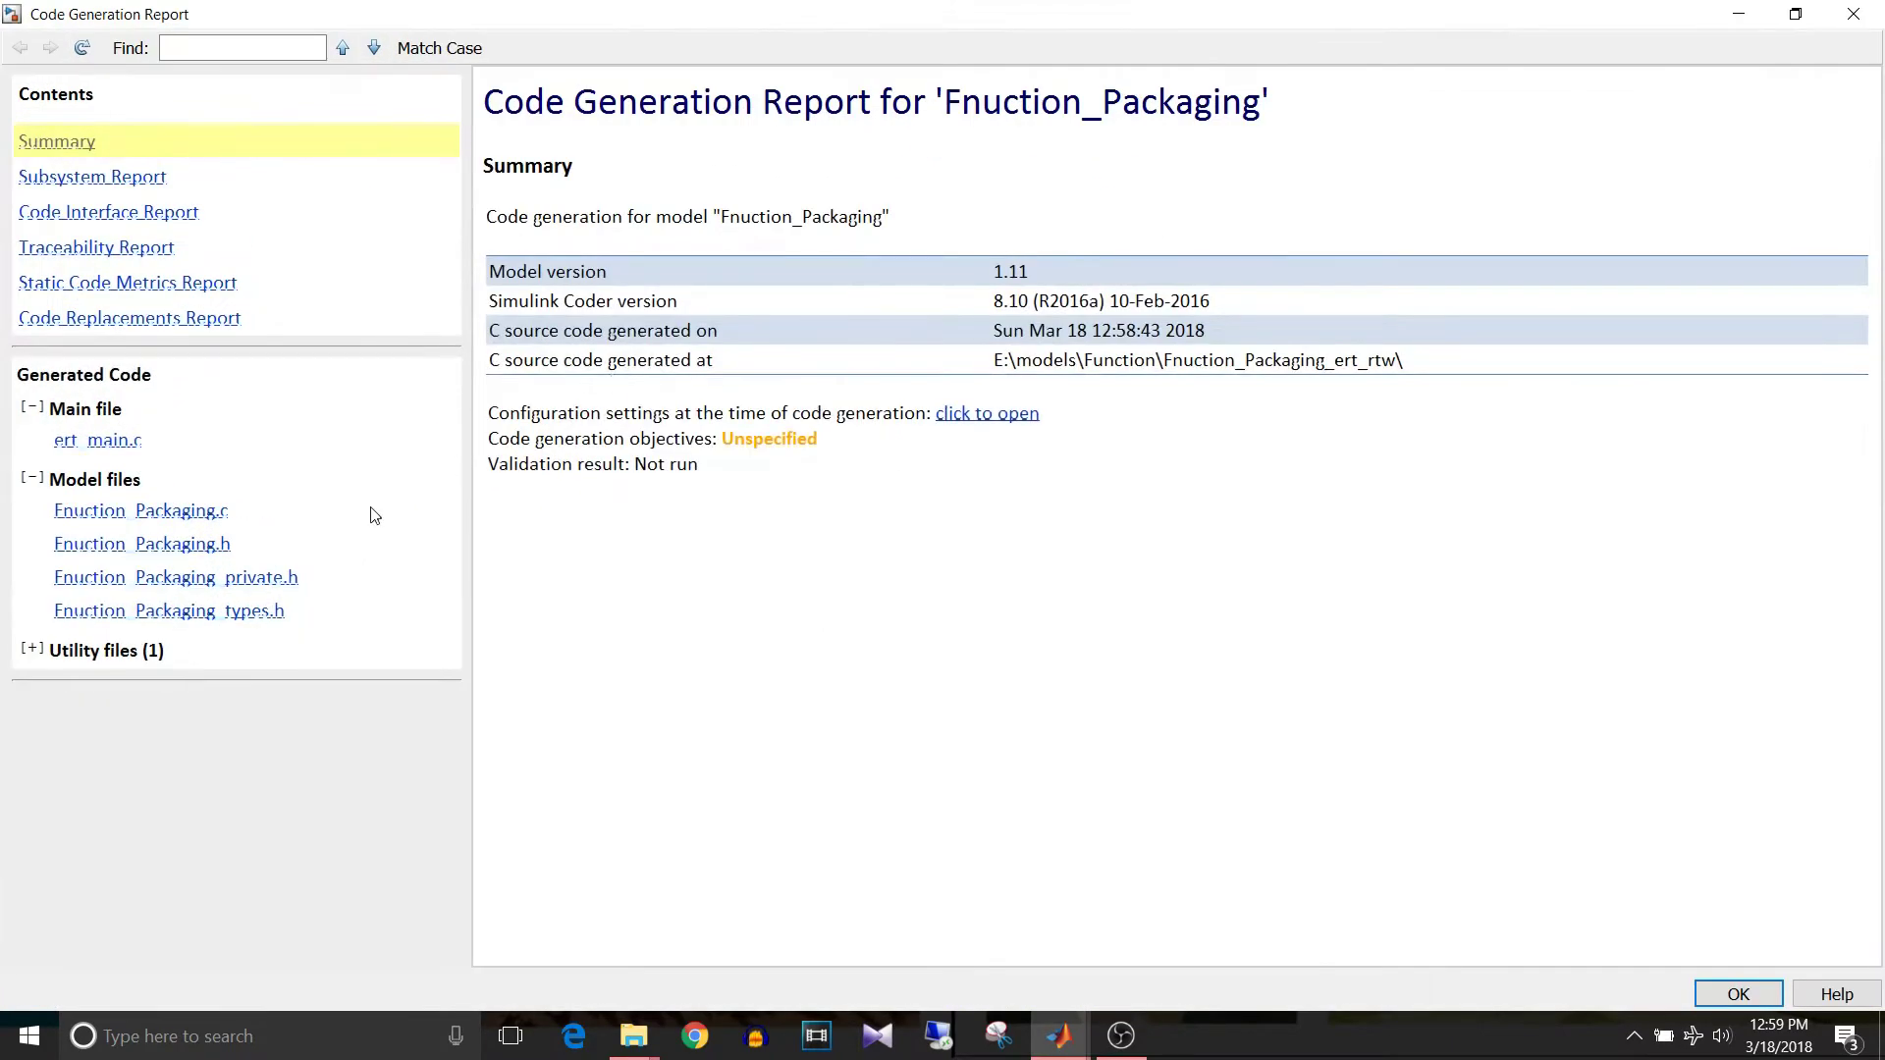
pyautogui.click(176, 511)
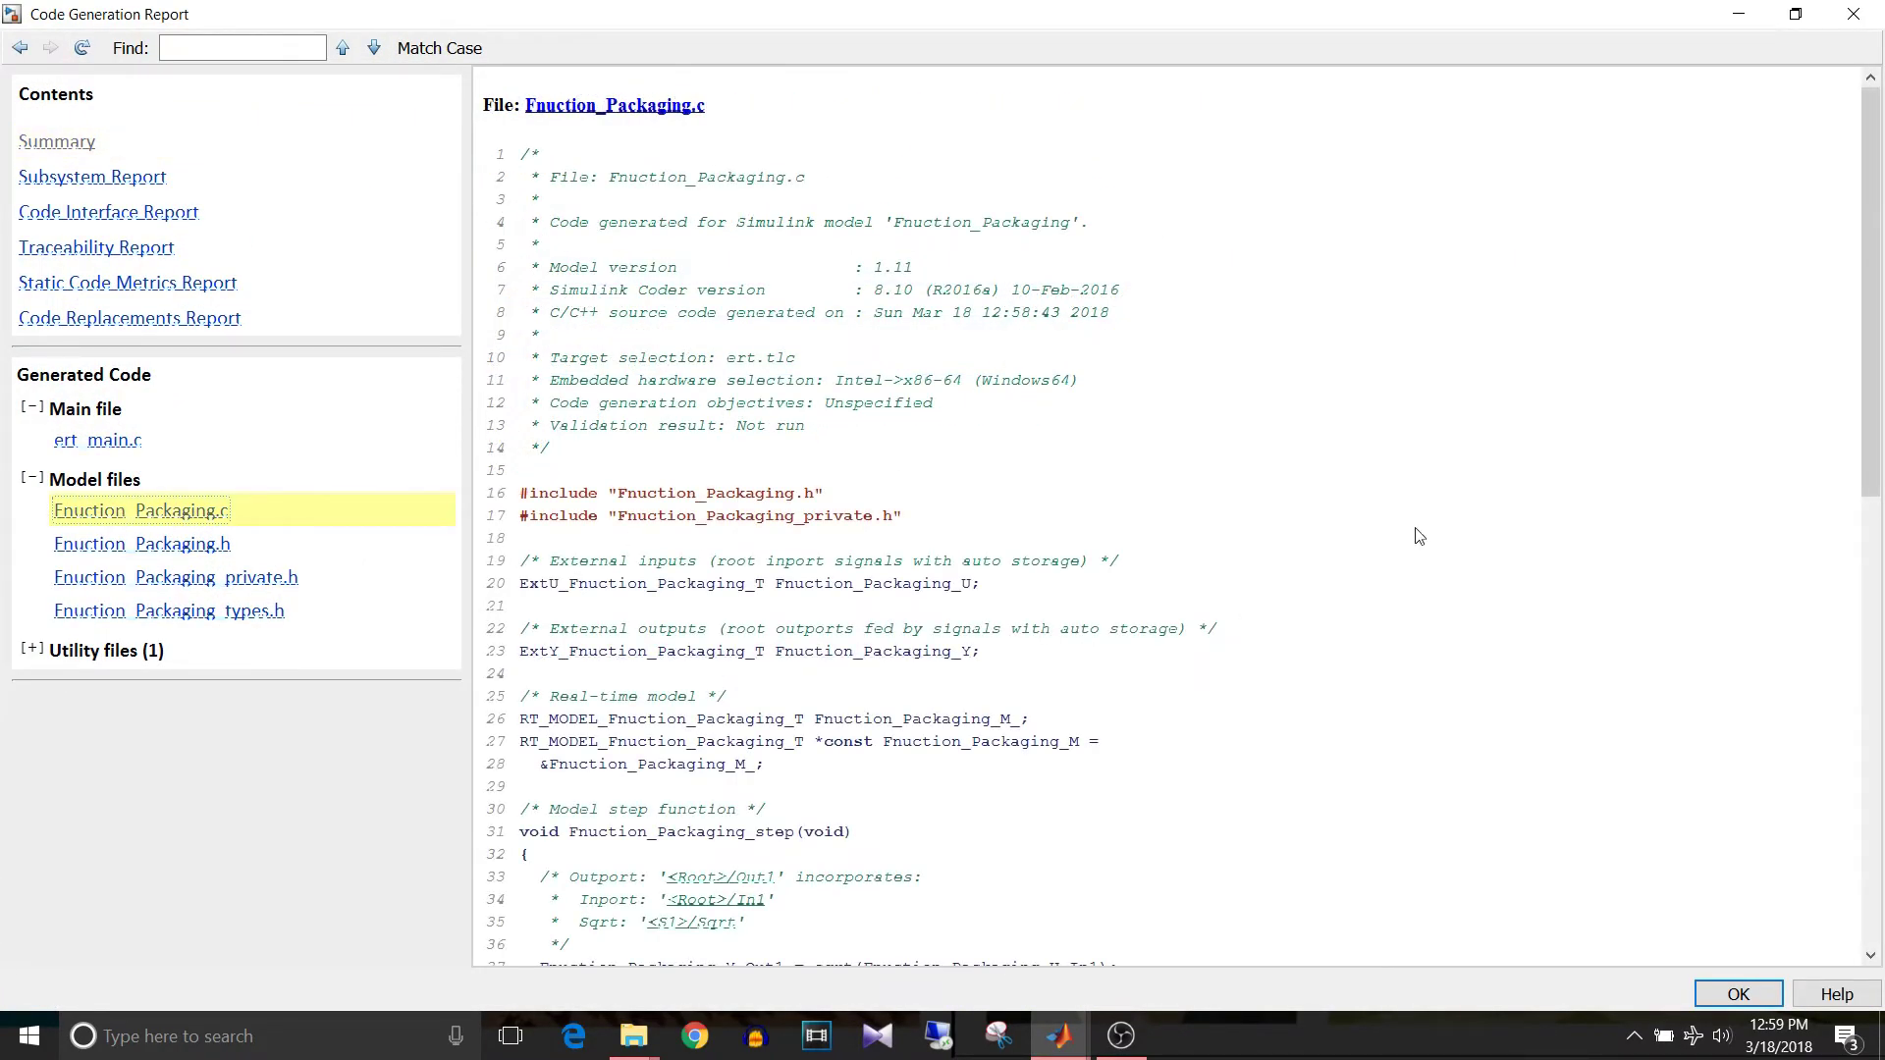
pyautogui.hotkey('ctrl', '+')
pyautogui.scroll(-5, 1877, 555)
pyautogui.moveTo(1877, 554); pyautogui.dragTo(1875, 566)
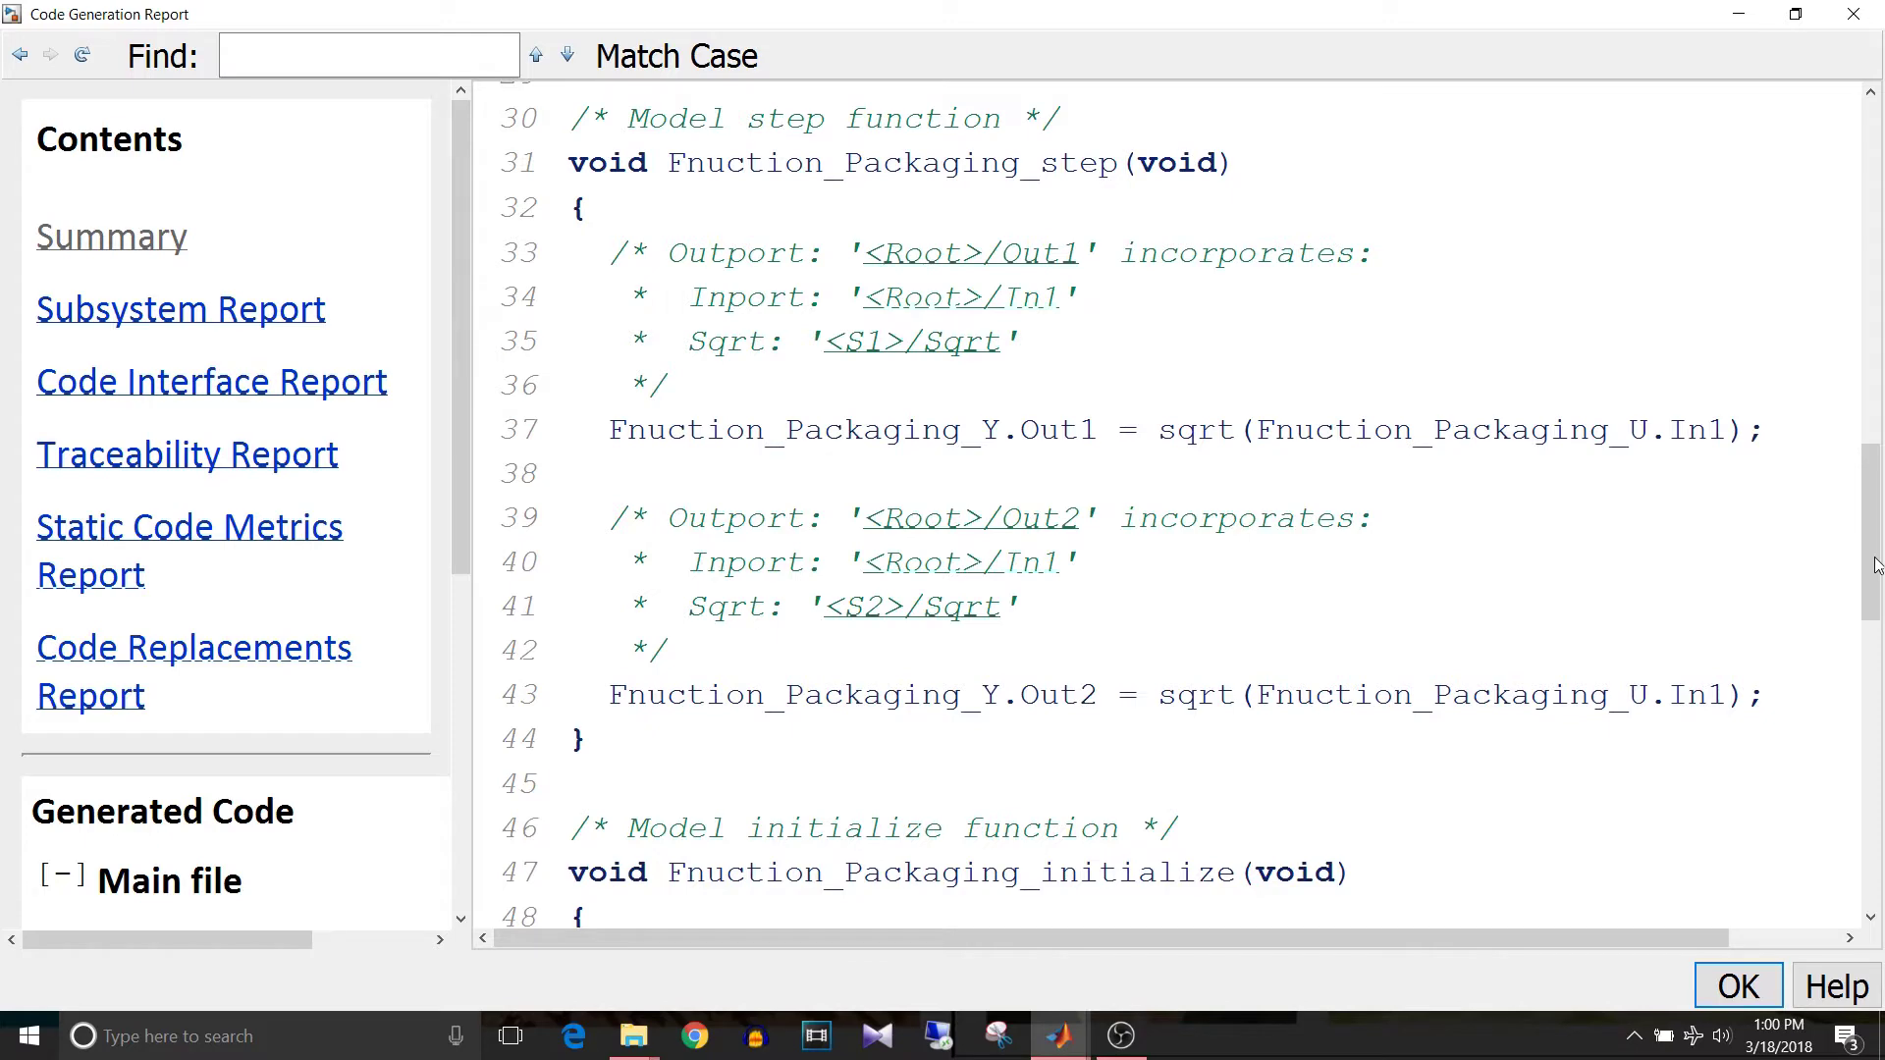
pyautogui.click(1853, 11)
# Make the top Subsystem an atomic unit with Inline function packaging, then delete Subsystem1
pyautogui.click(1013, 285)
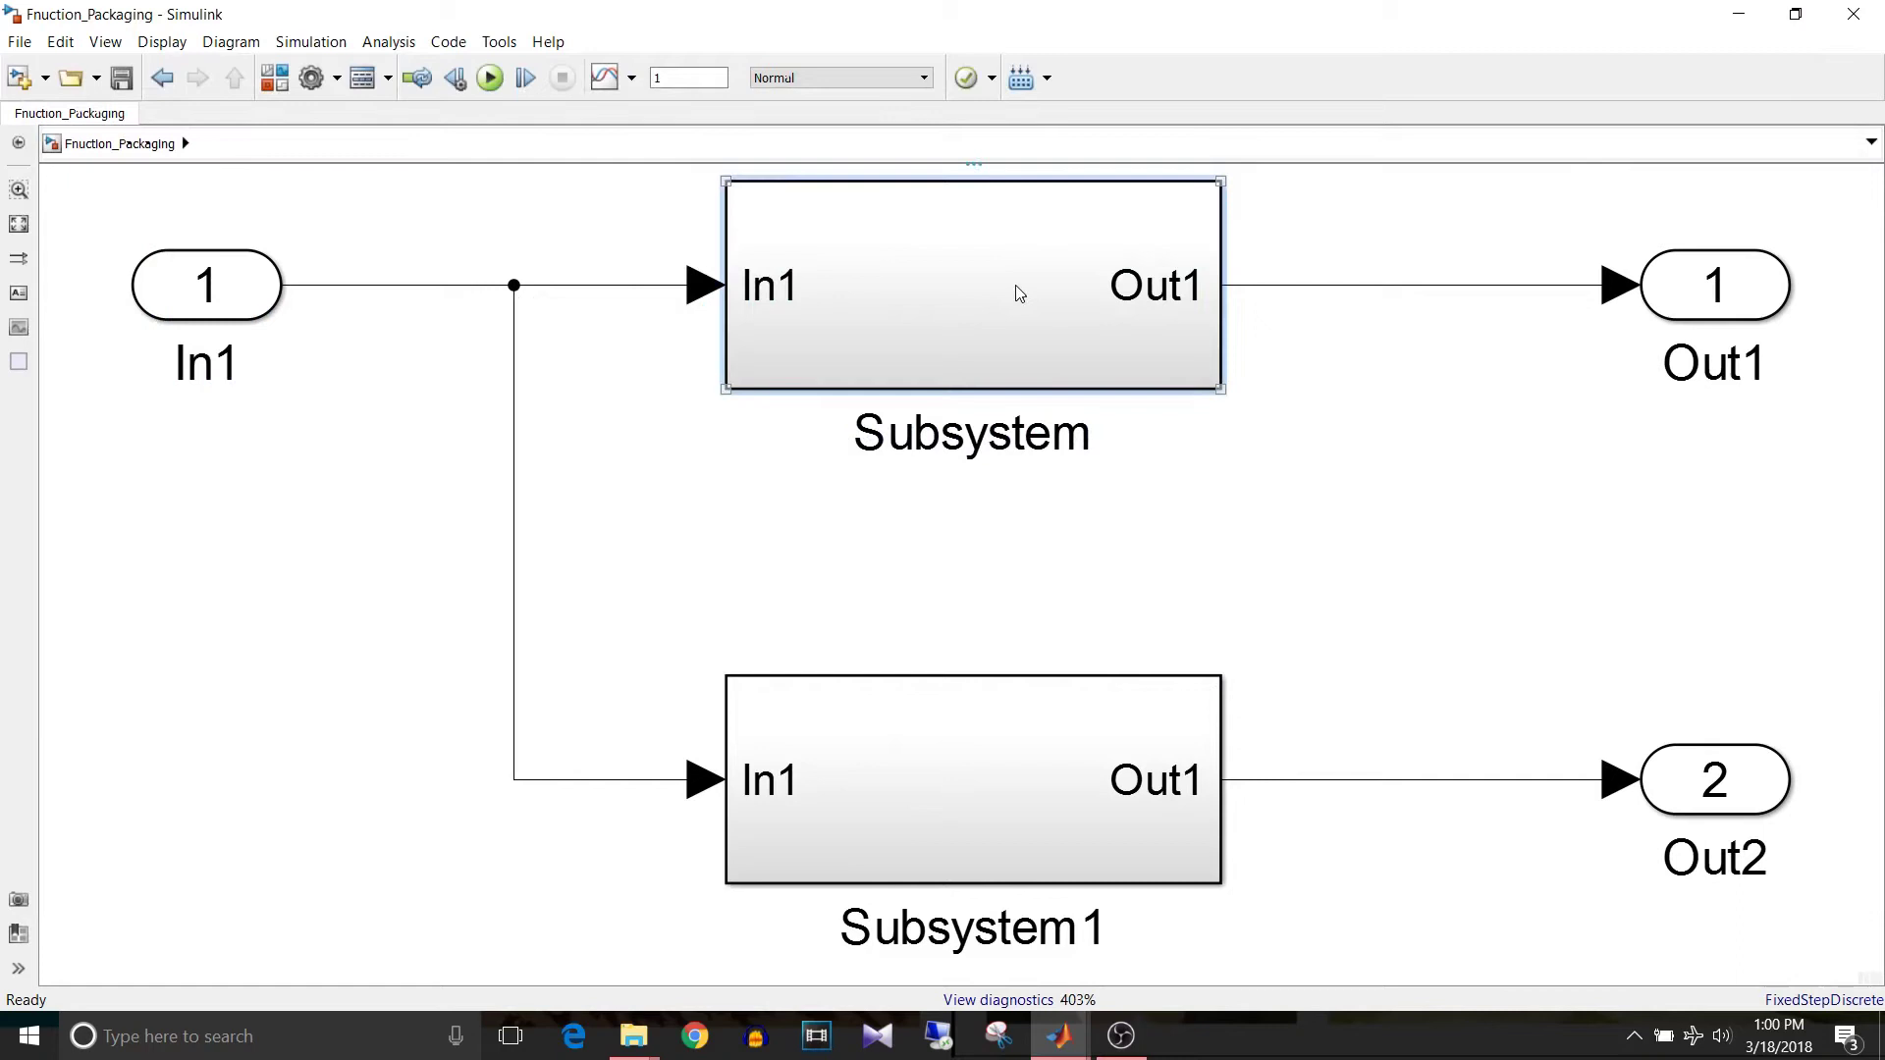
pyautogui.rightClick(1011, 285)
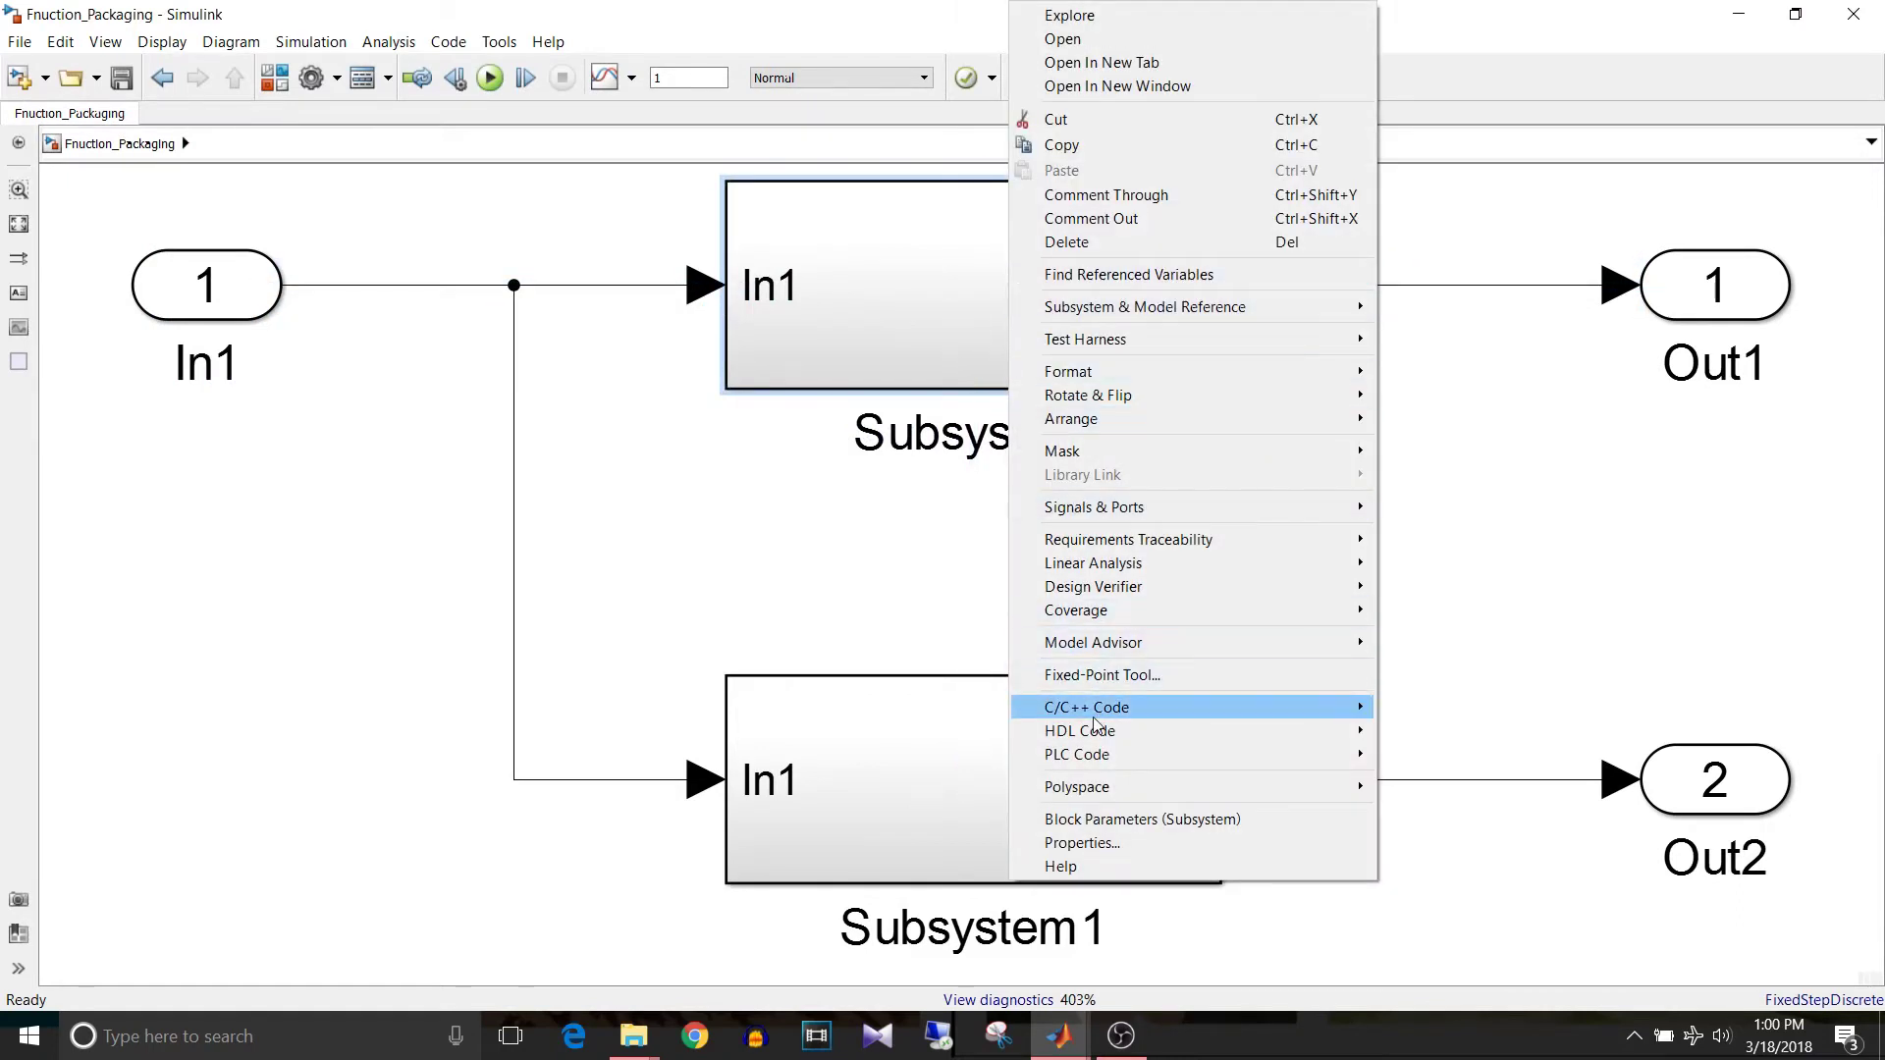
pyautogui.click(1112, 820)
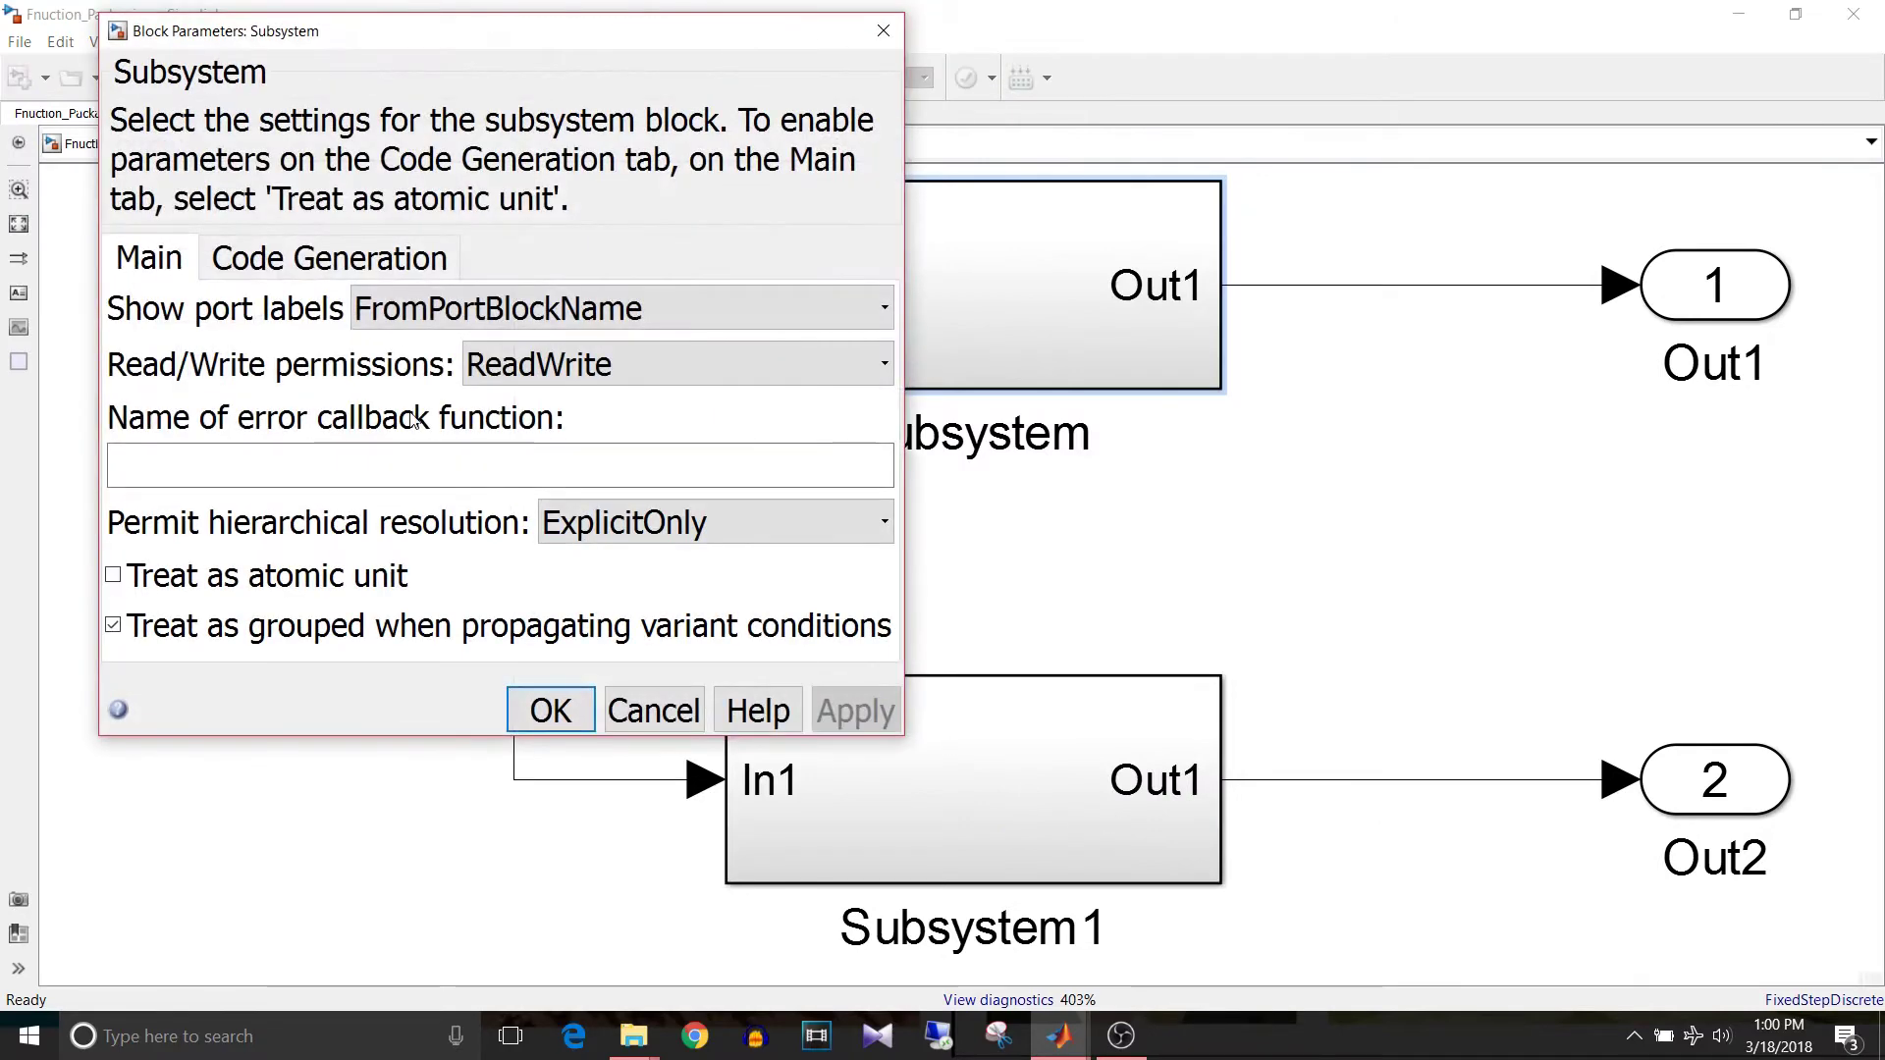
pyautogui.click(204, 585)
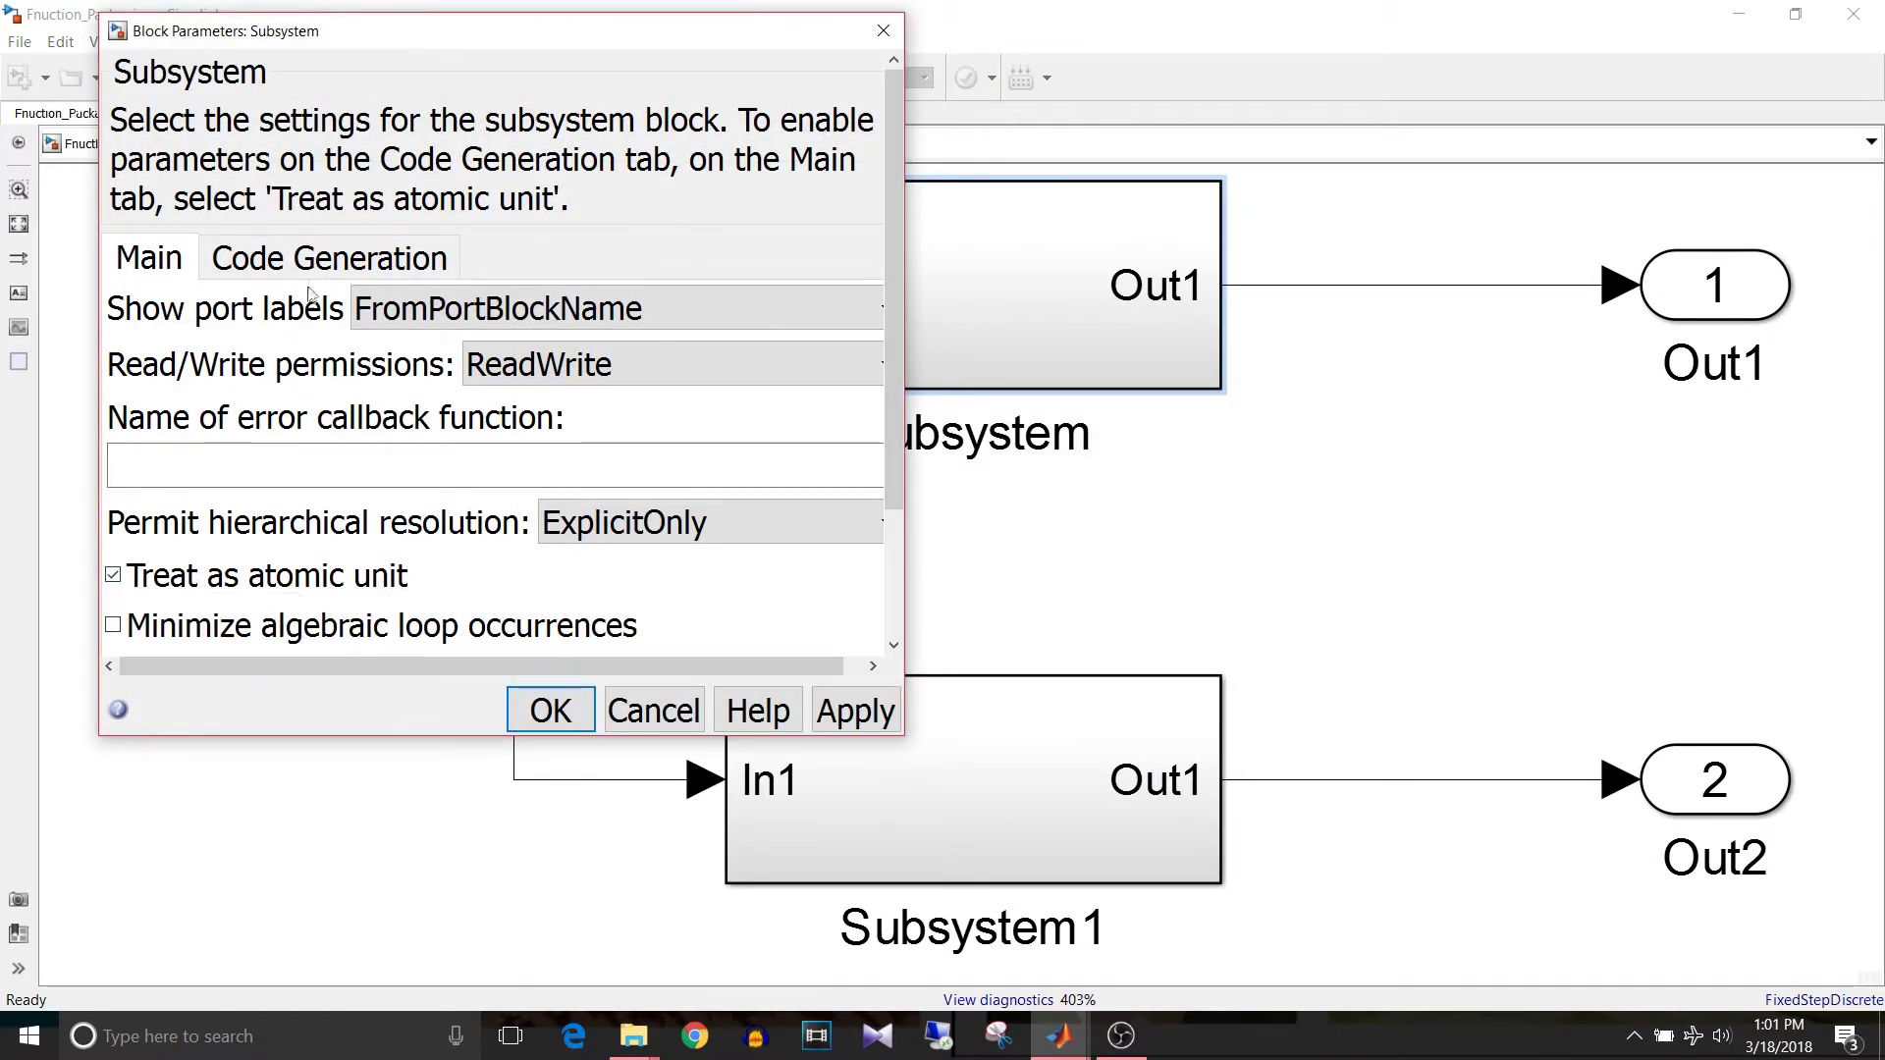
pyautogui.click(393, 259)
pyautogui.click(442, 313)
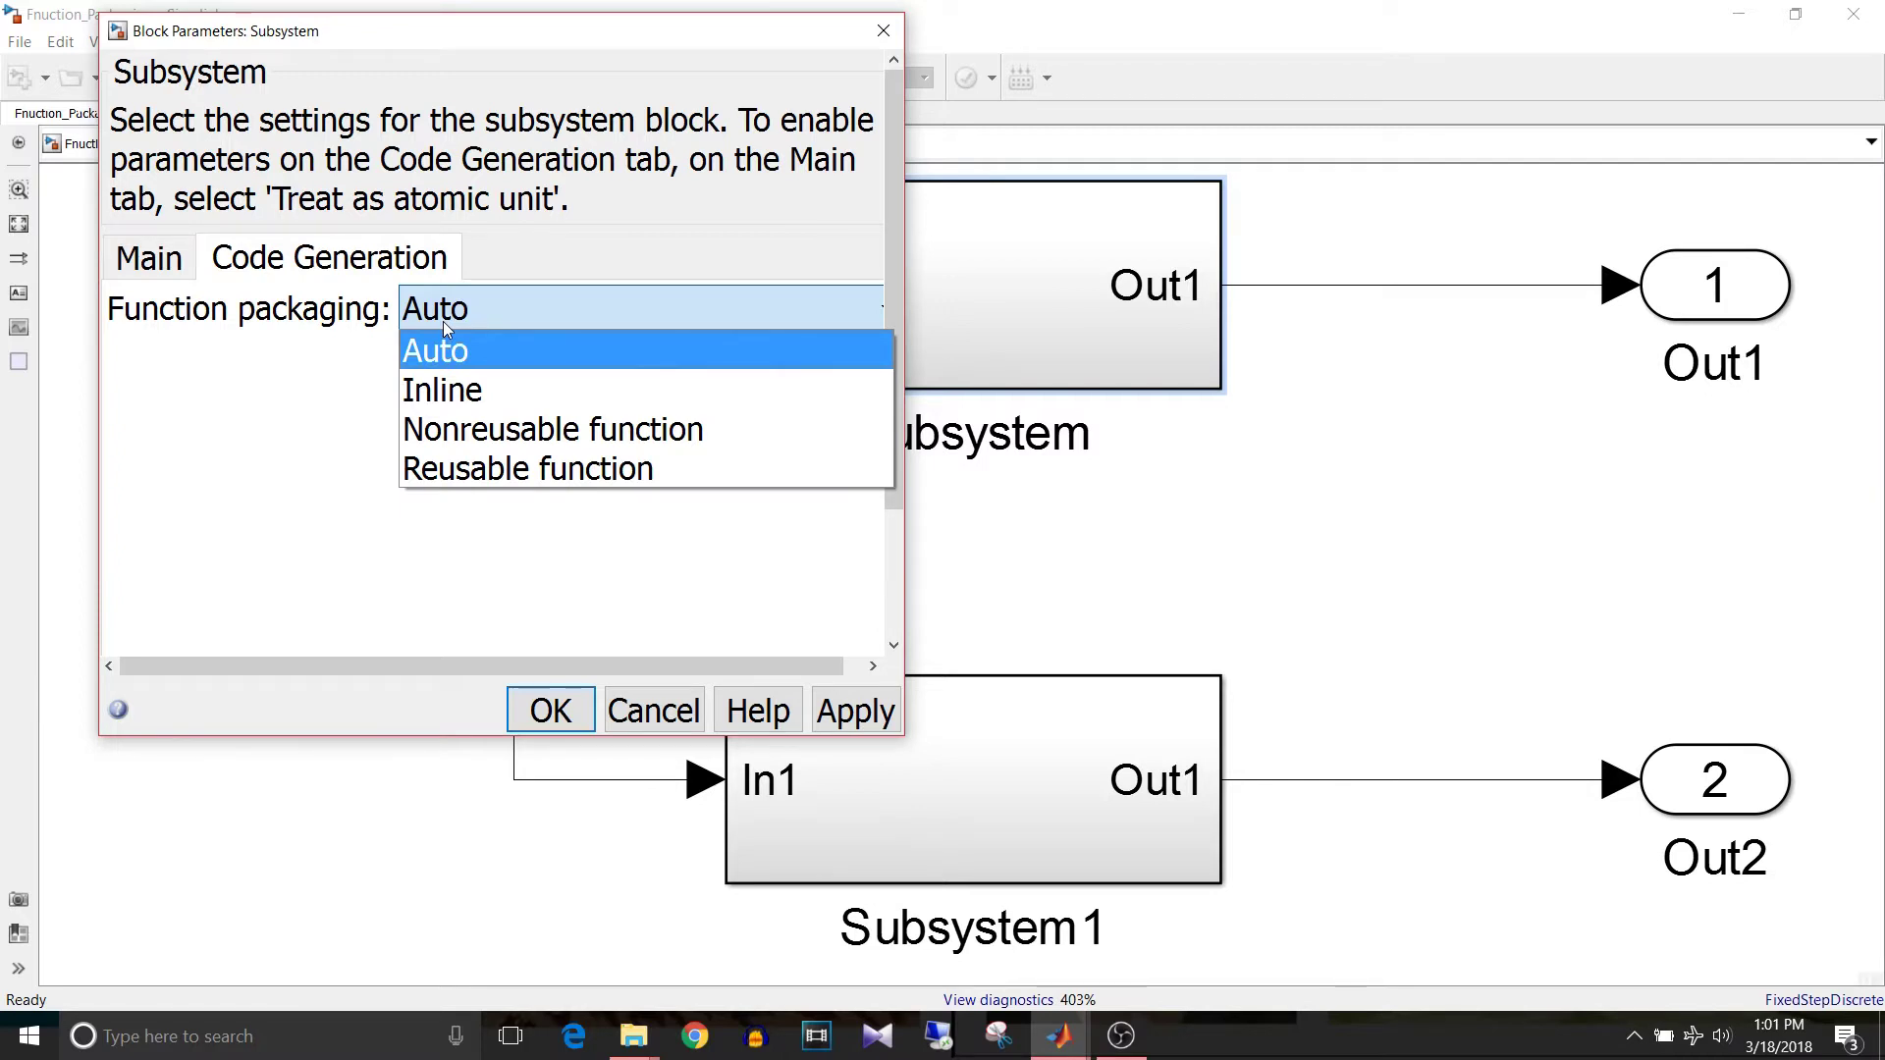
pyautogui.click(494, 388)
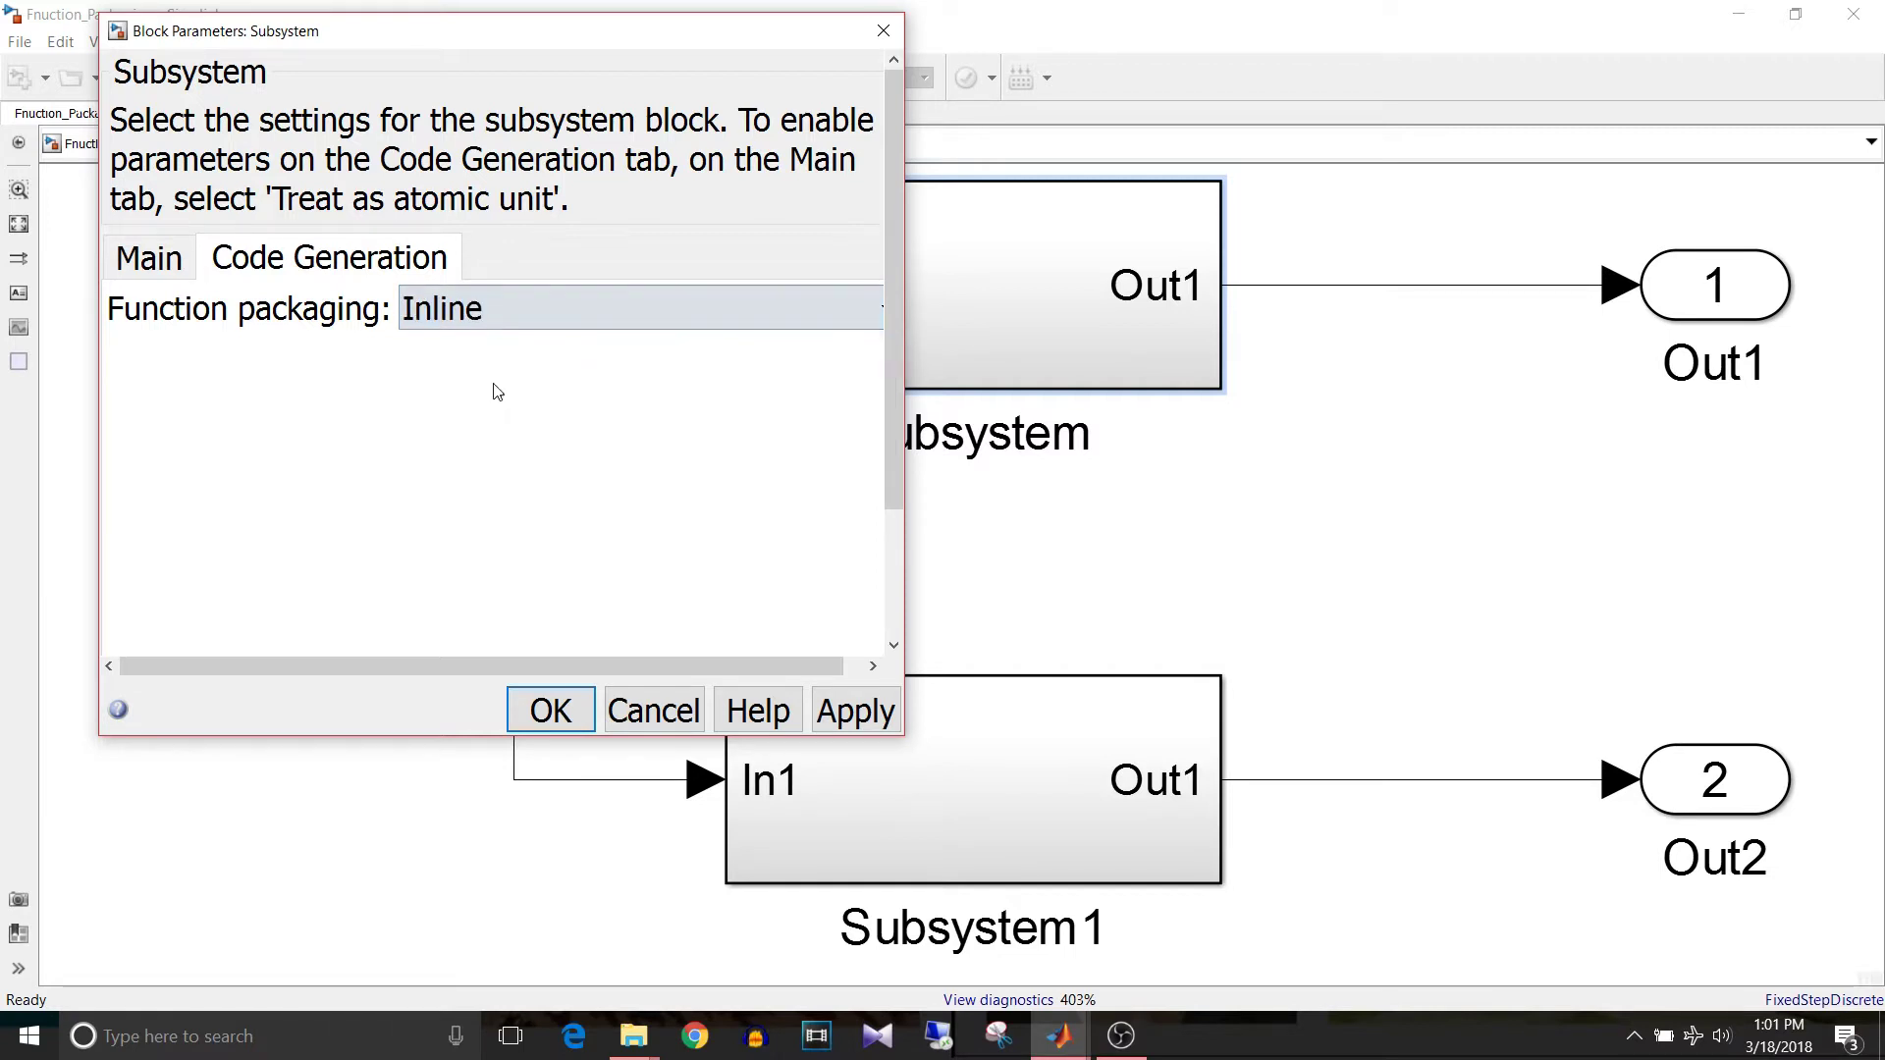
pyautogui.click(570, 713)
pyautogui.click(834, 823)
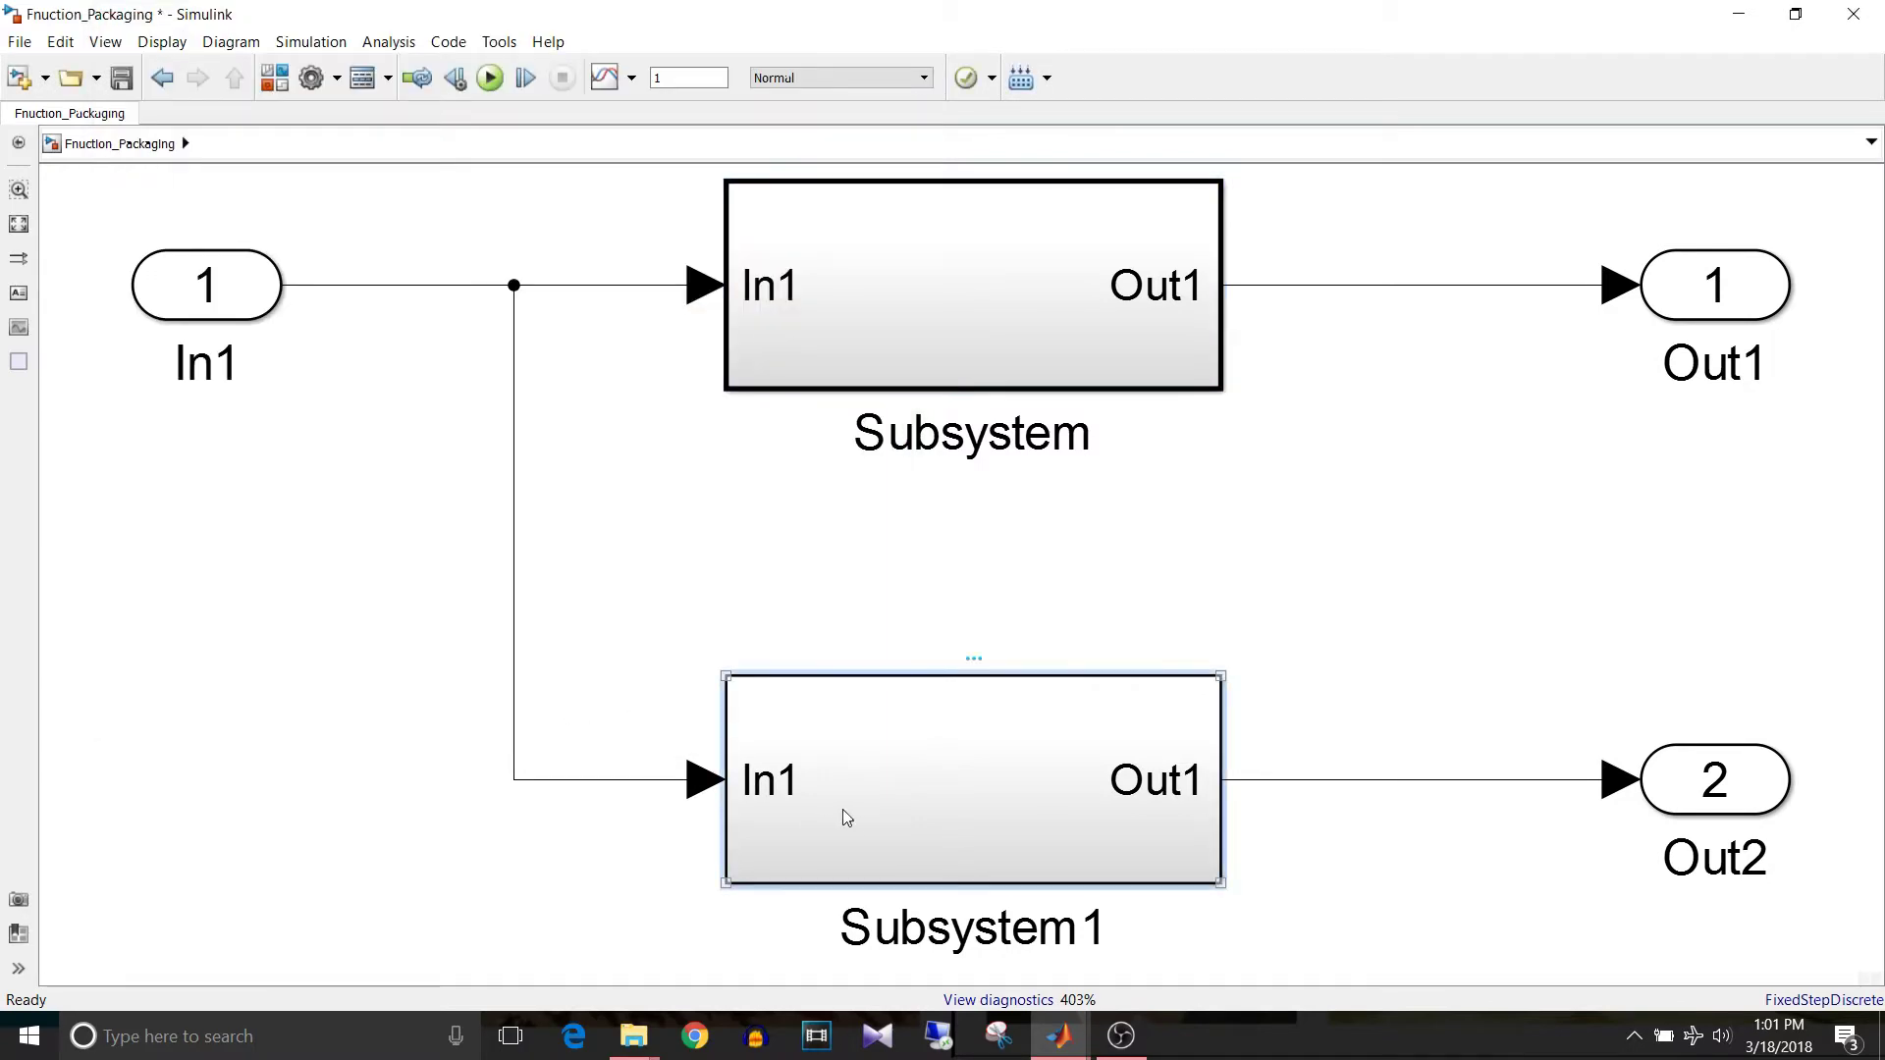
pyautogui.press('Delete')
# Copy the top Subsystem onto the Out2 lines, save the model, and build it with Ctrl+B
pyautogui.click(952, 324)
pyautogui.moveTo(952, 324); pyautogui.dragTo(923, 804)
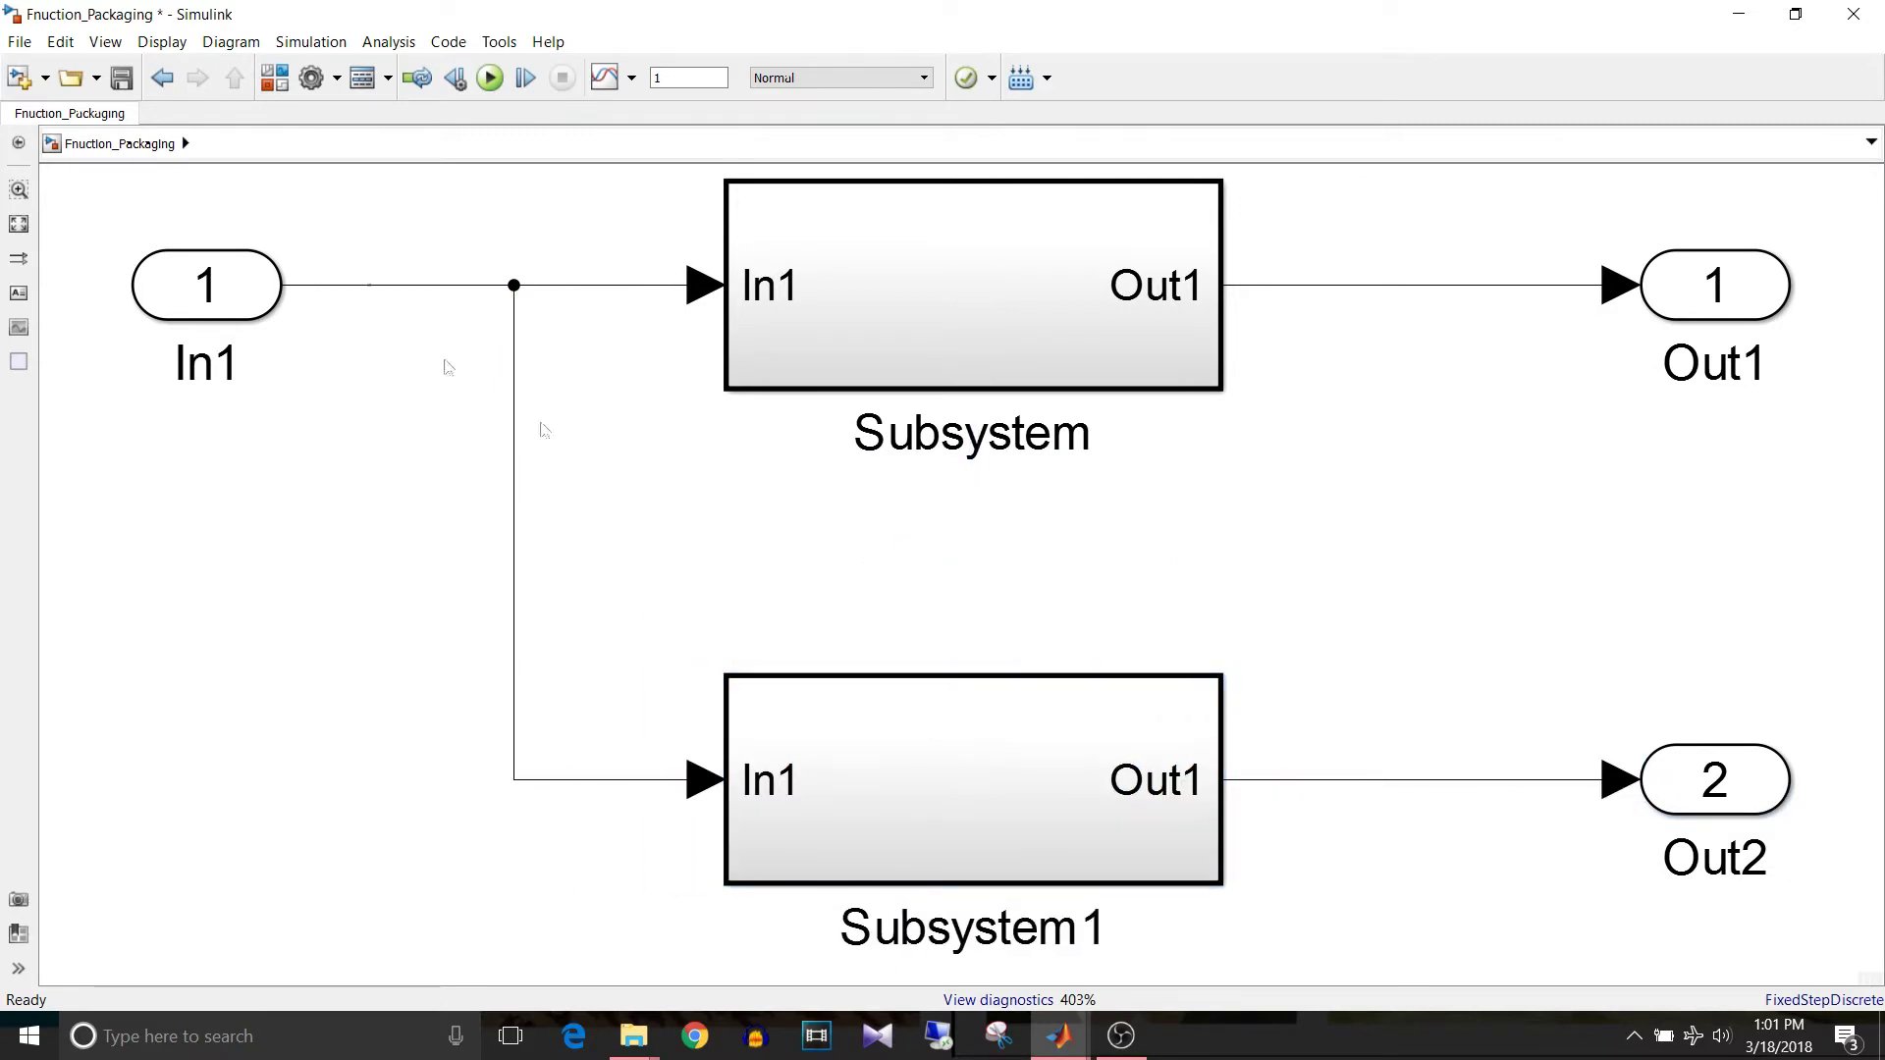
pyautogui.click(124, 83)
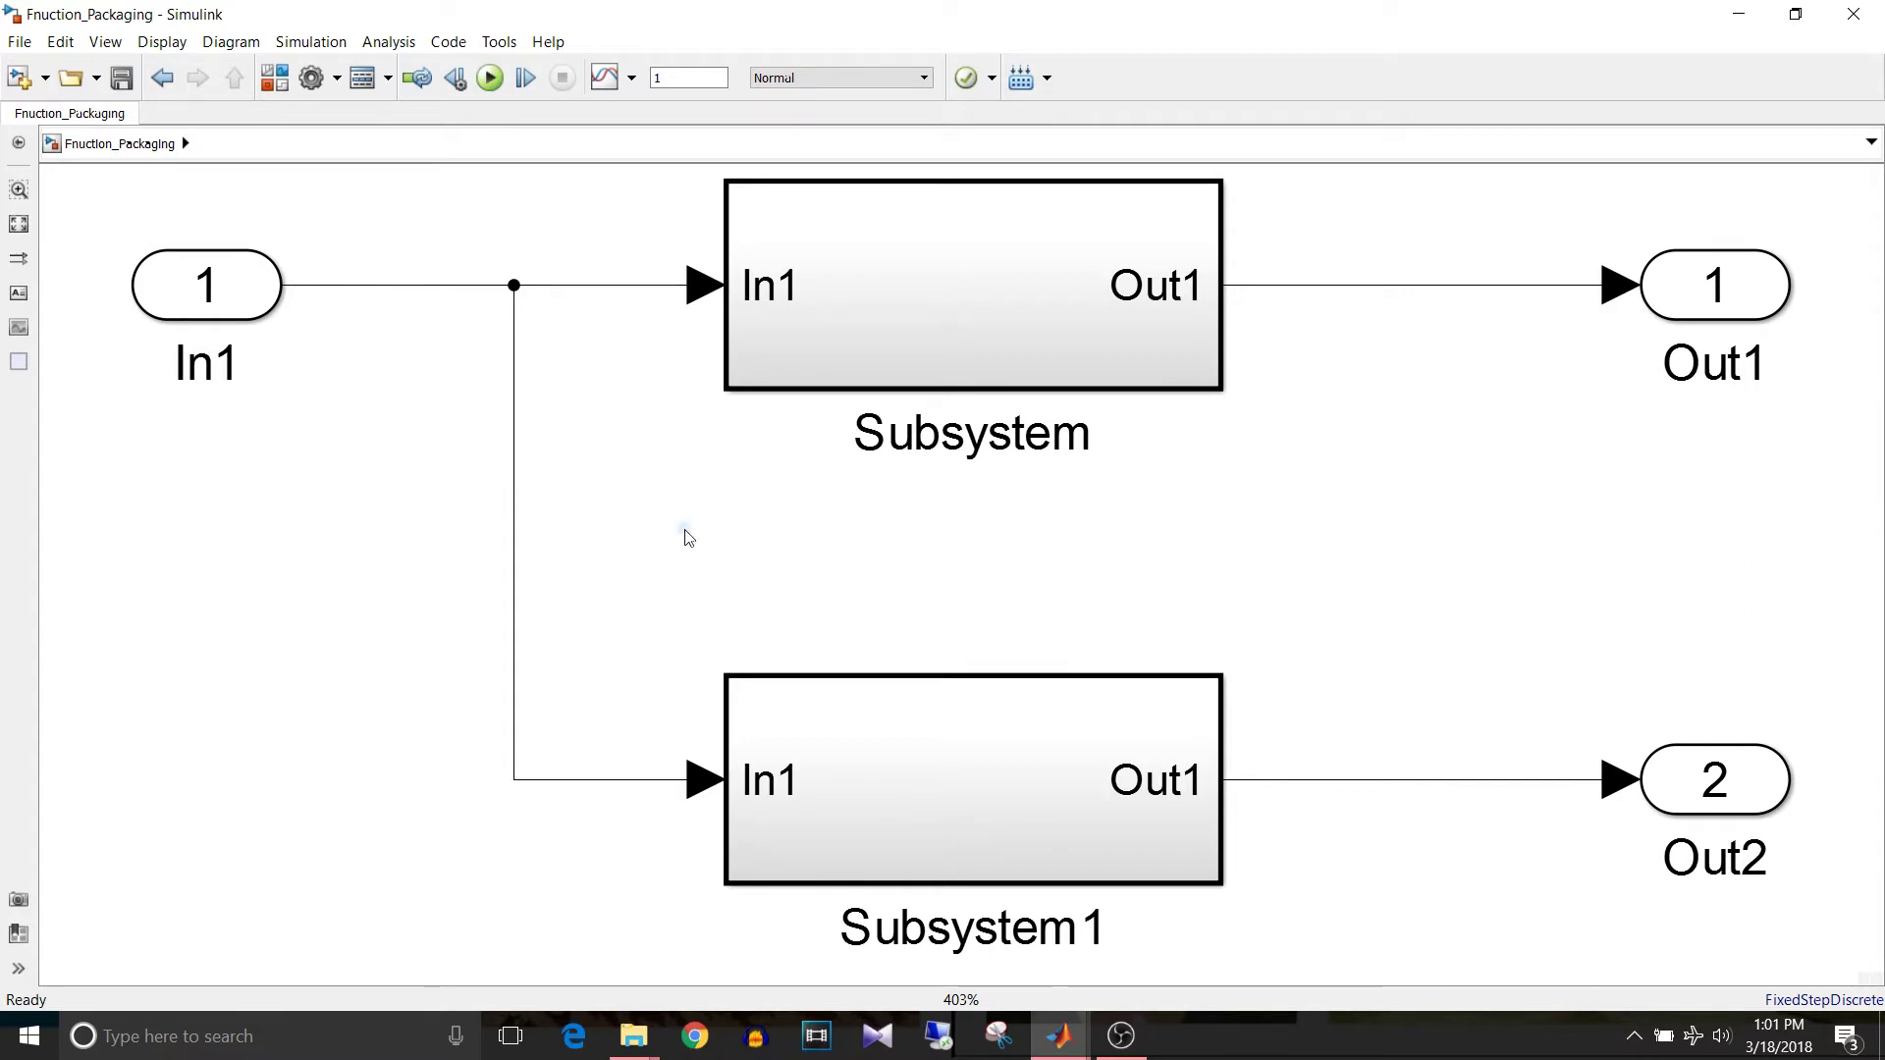
pyautogui.hotkey('ctrl', 'b')
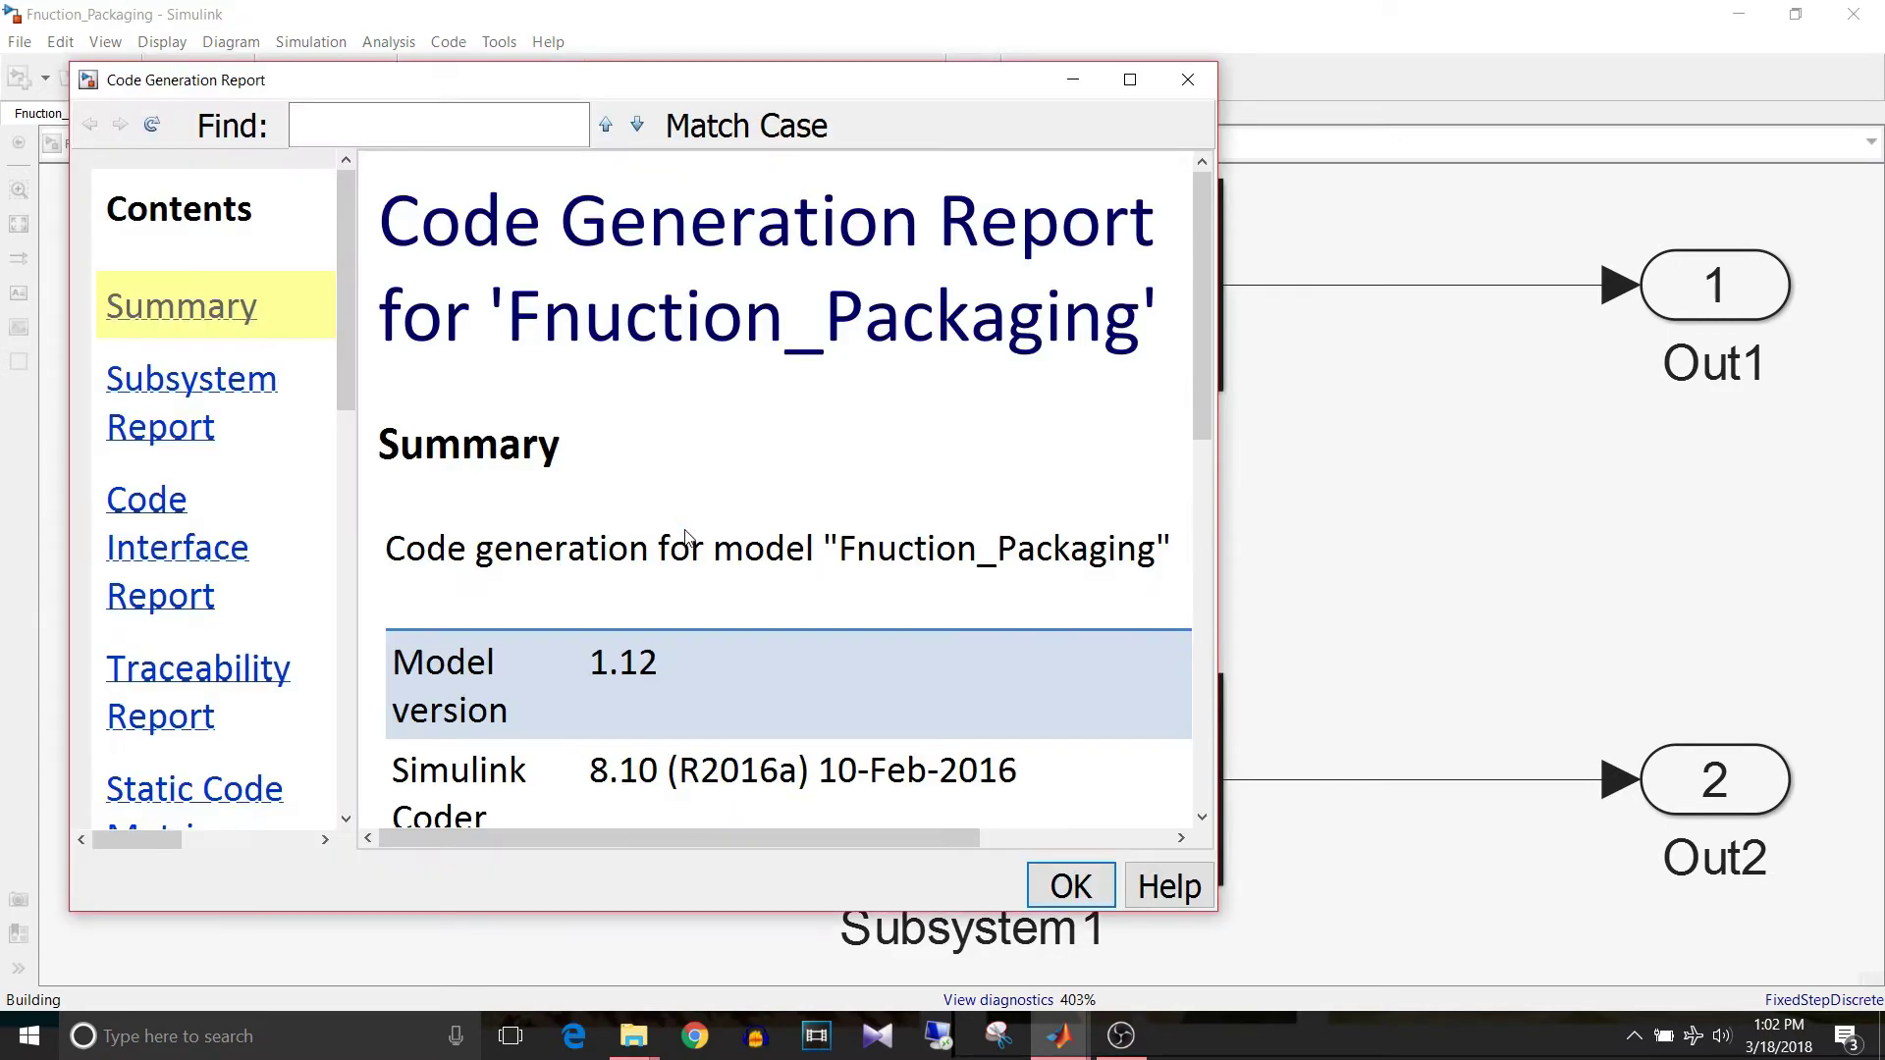
# Confirm both subsystems appear as inlined sqrt lines in Fnuction_Packaging_step, then close the report
pyautogui.doubleClick(1127, 87)
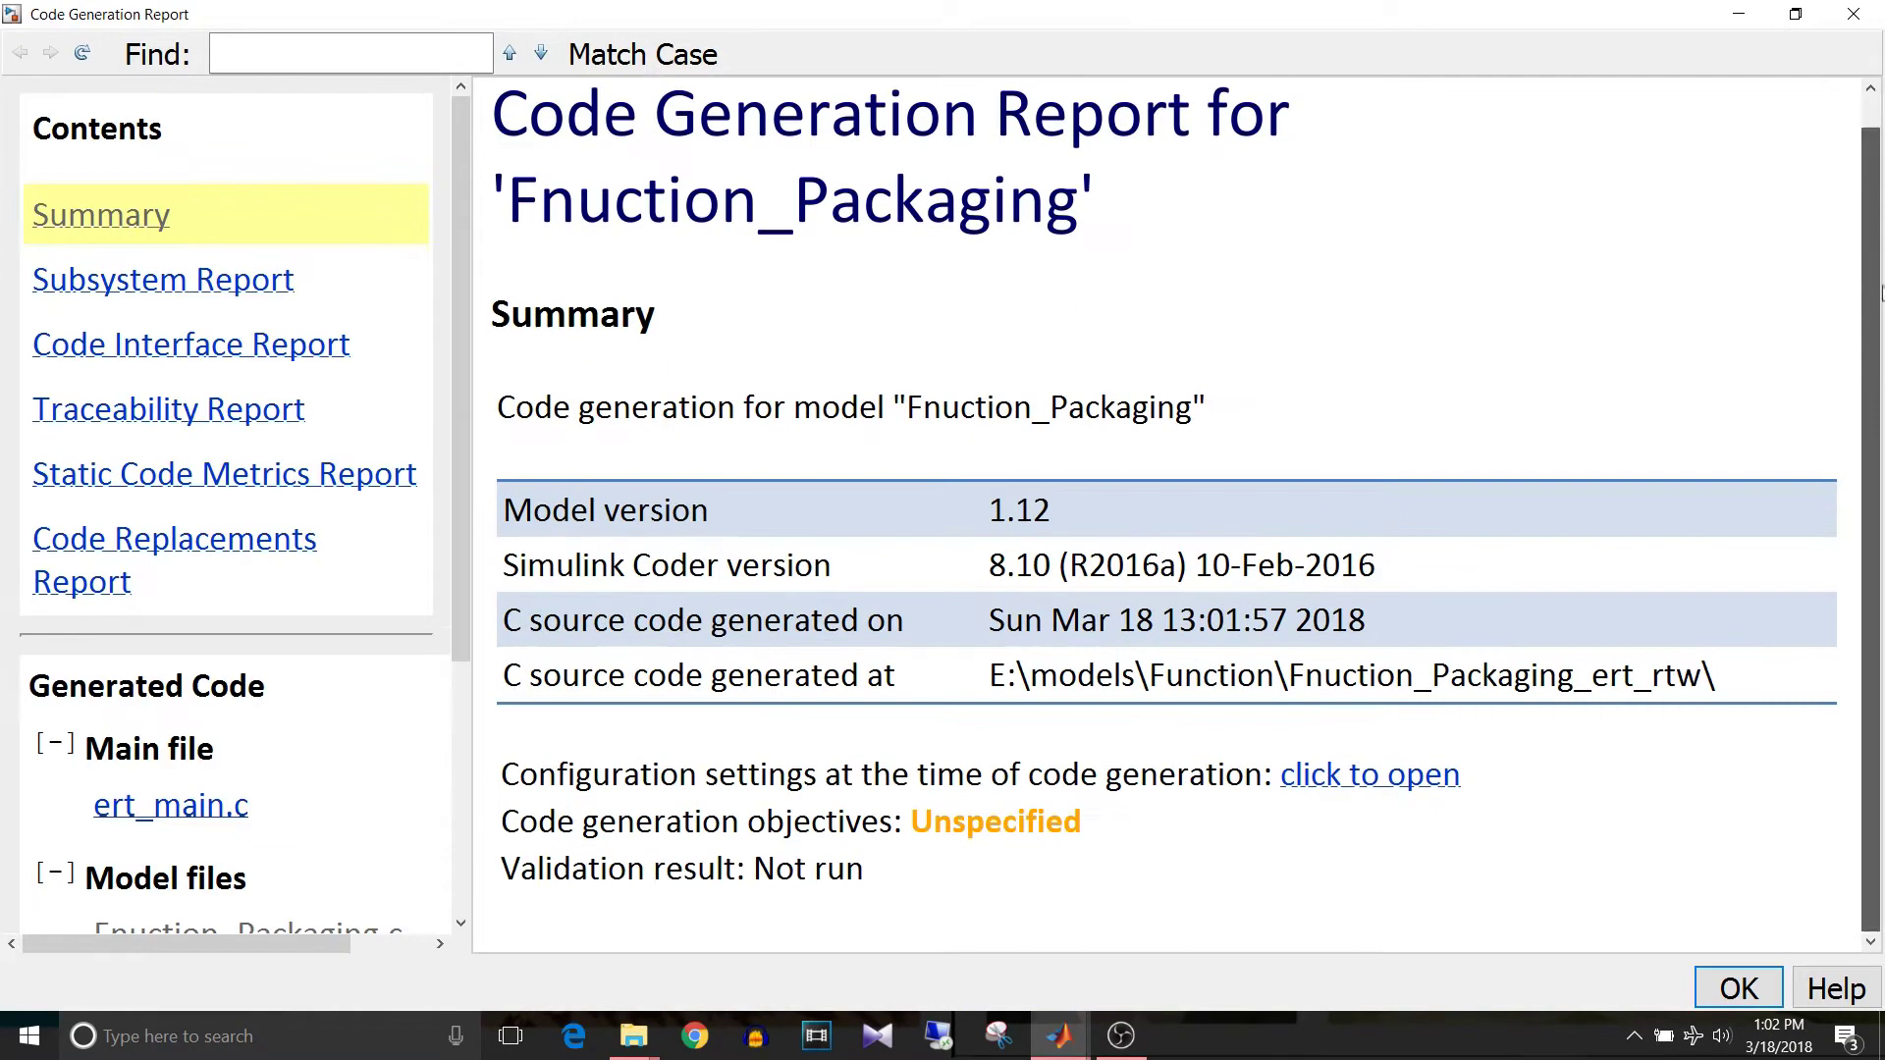
pyautogui.scroll(-3, 348, 653)
pyautogui.click(349, 653)
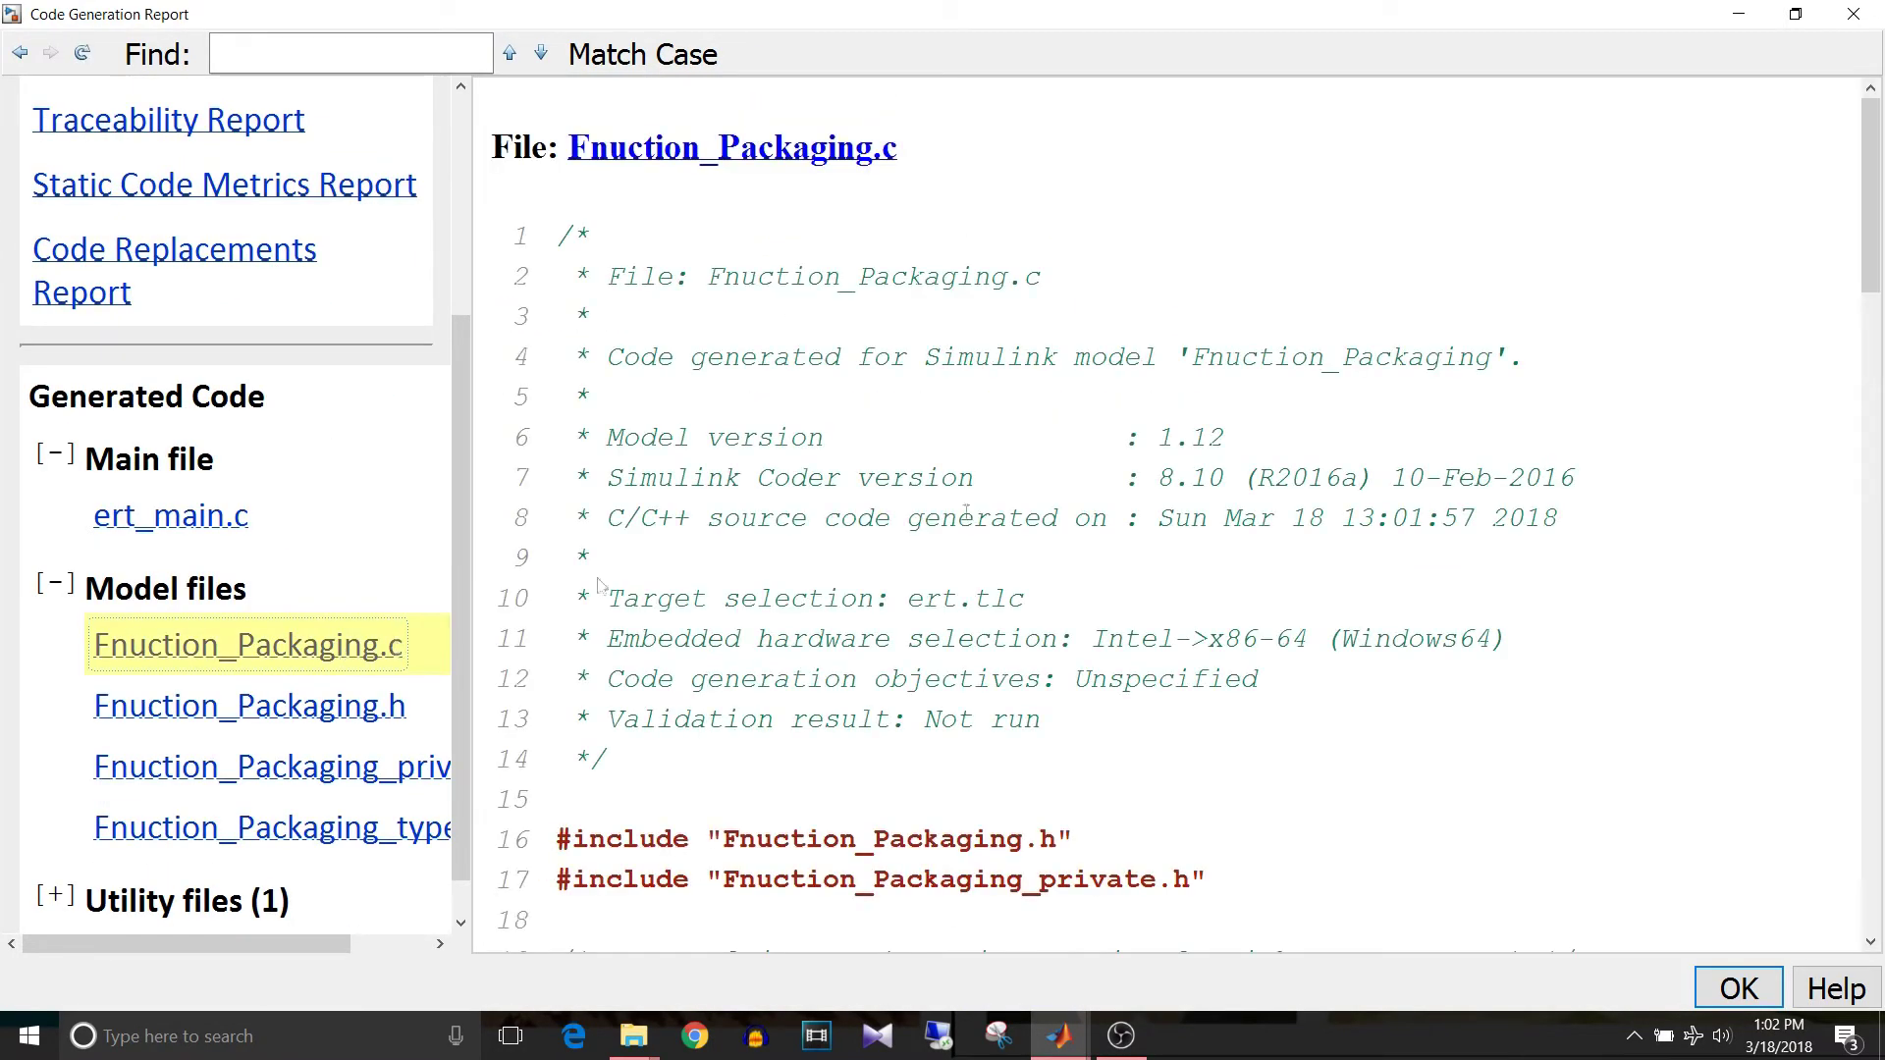
pyautogui.moveTo(1875, 257); pyautogui.dragTo(1872, 592)
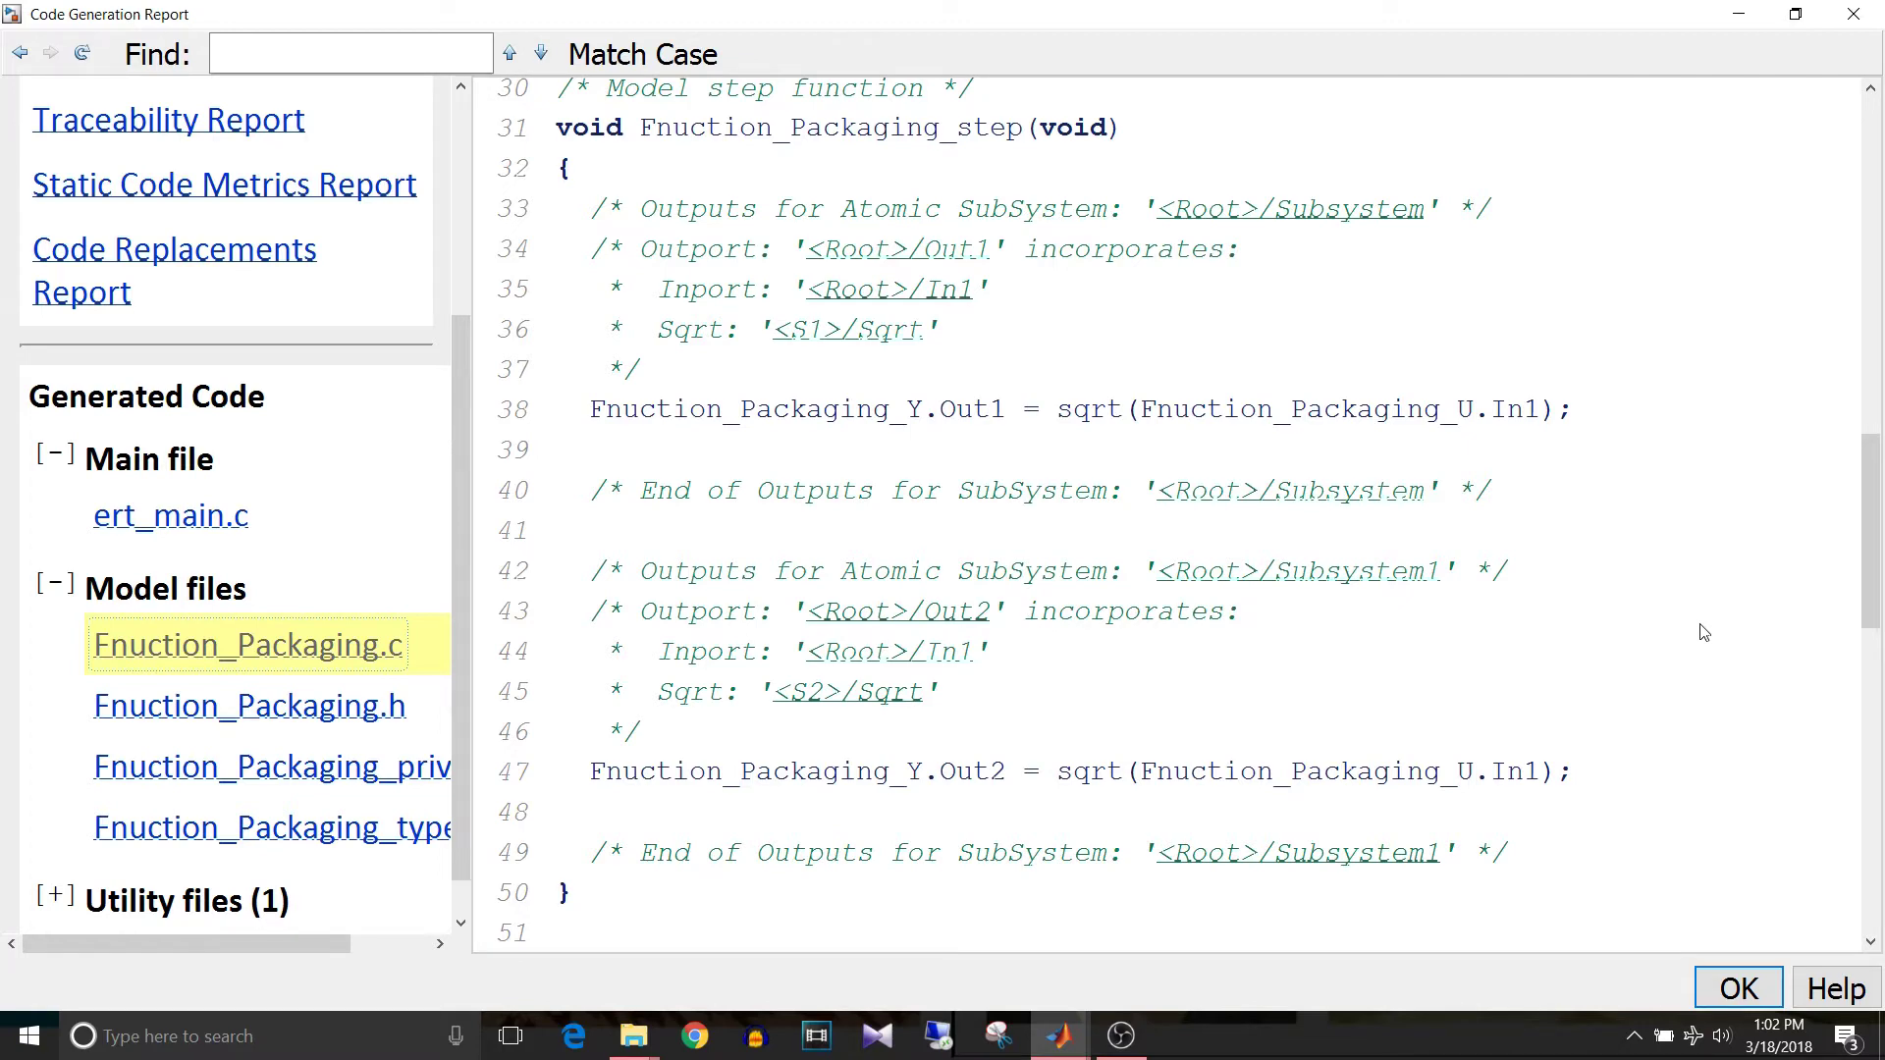
pyautogui.click(1877, 20)
# Set the top Subsystem to Reusable function packaging with user-specified function name my_fun
pyautogui.click(1066, 292)
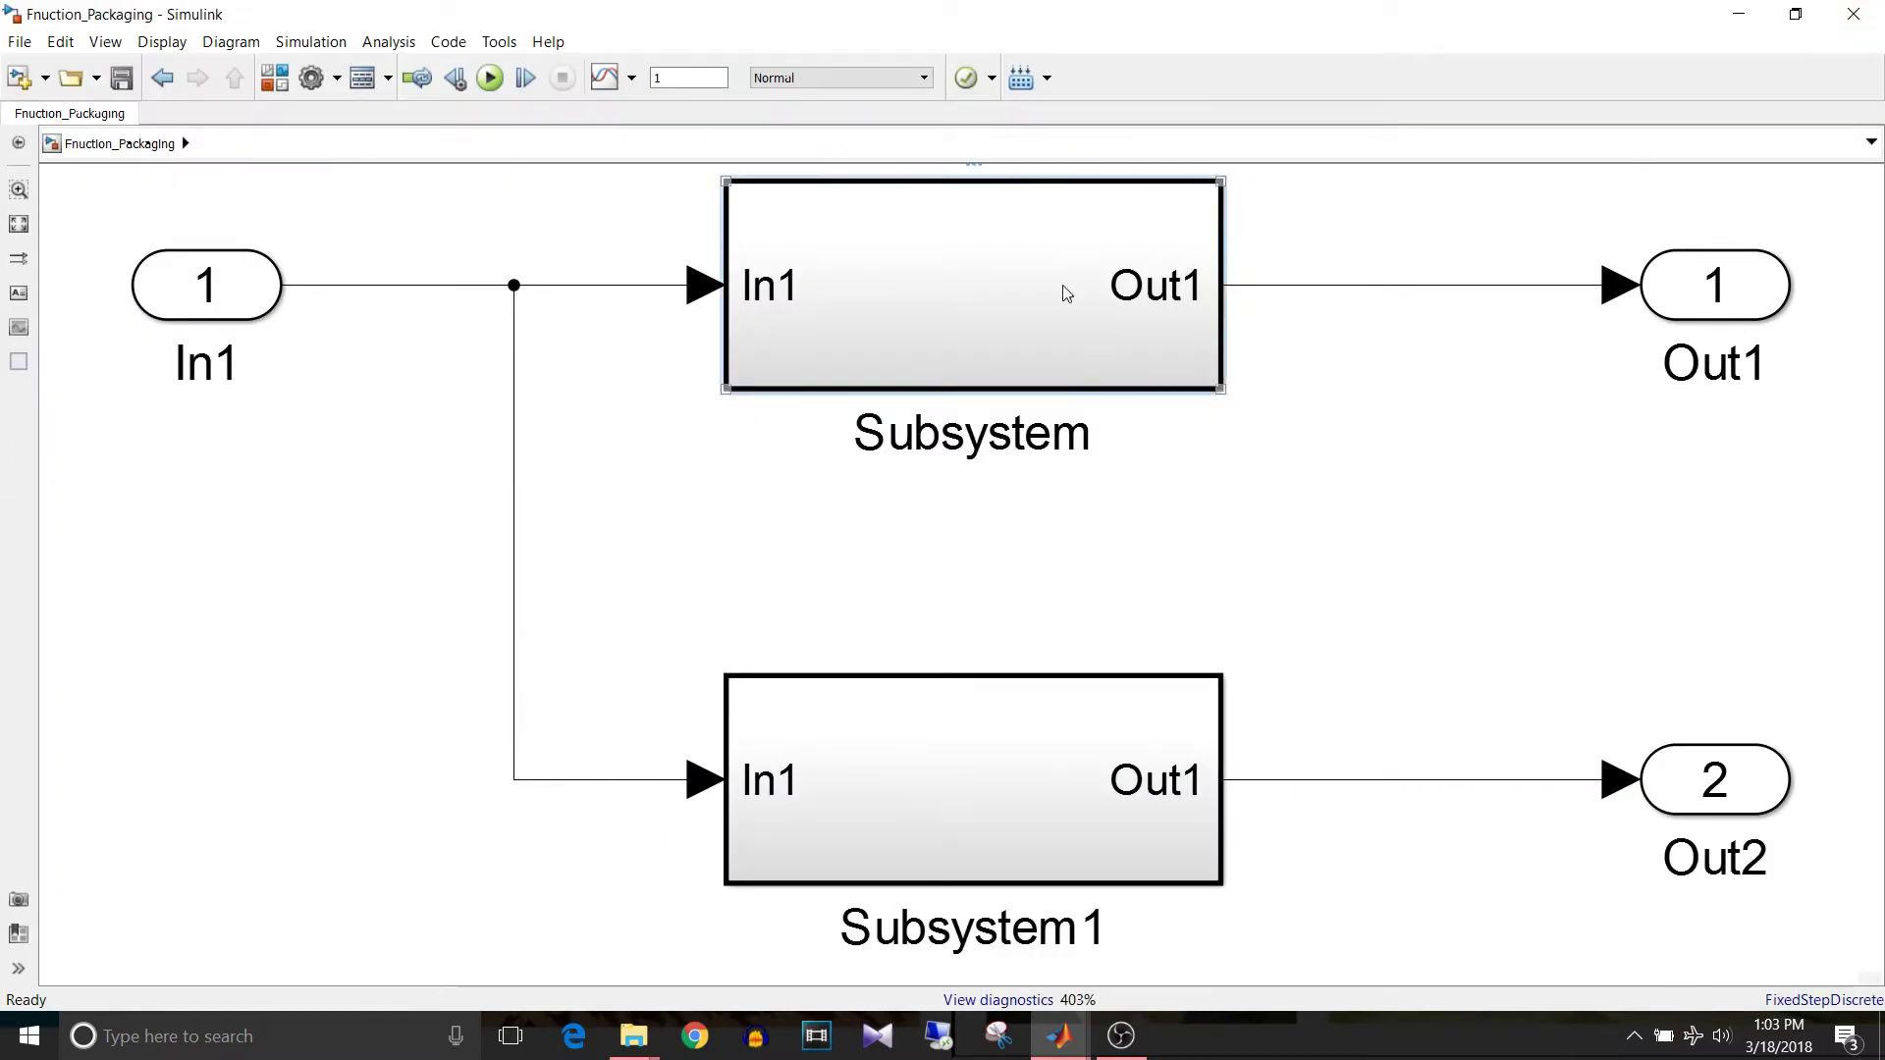
pyautogui.rightClick(1065, 291)
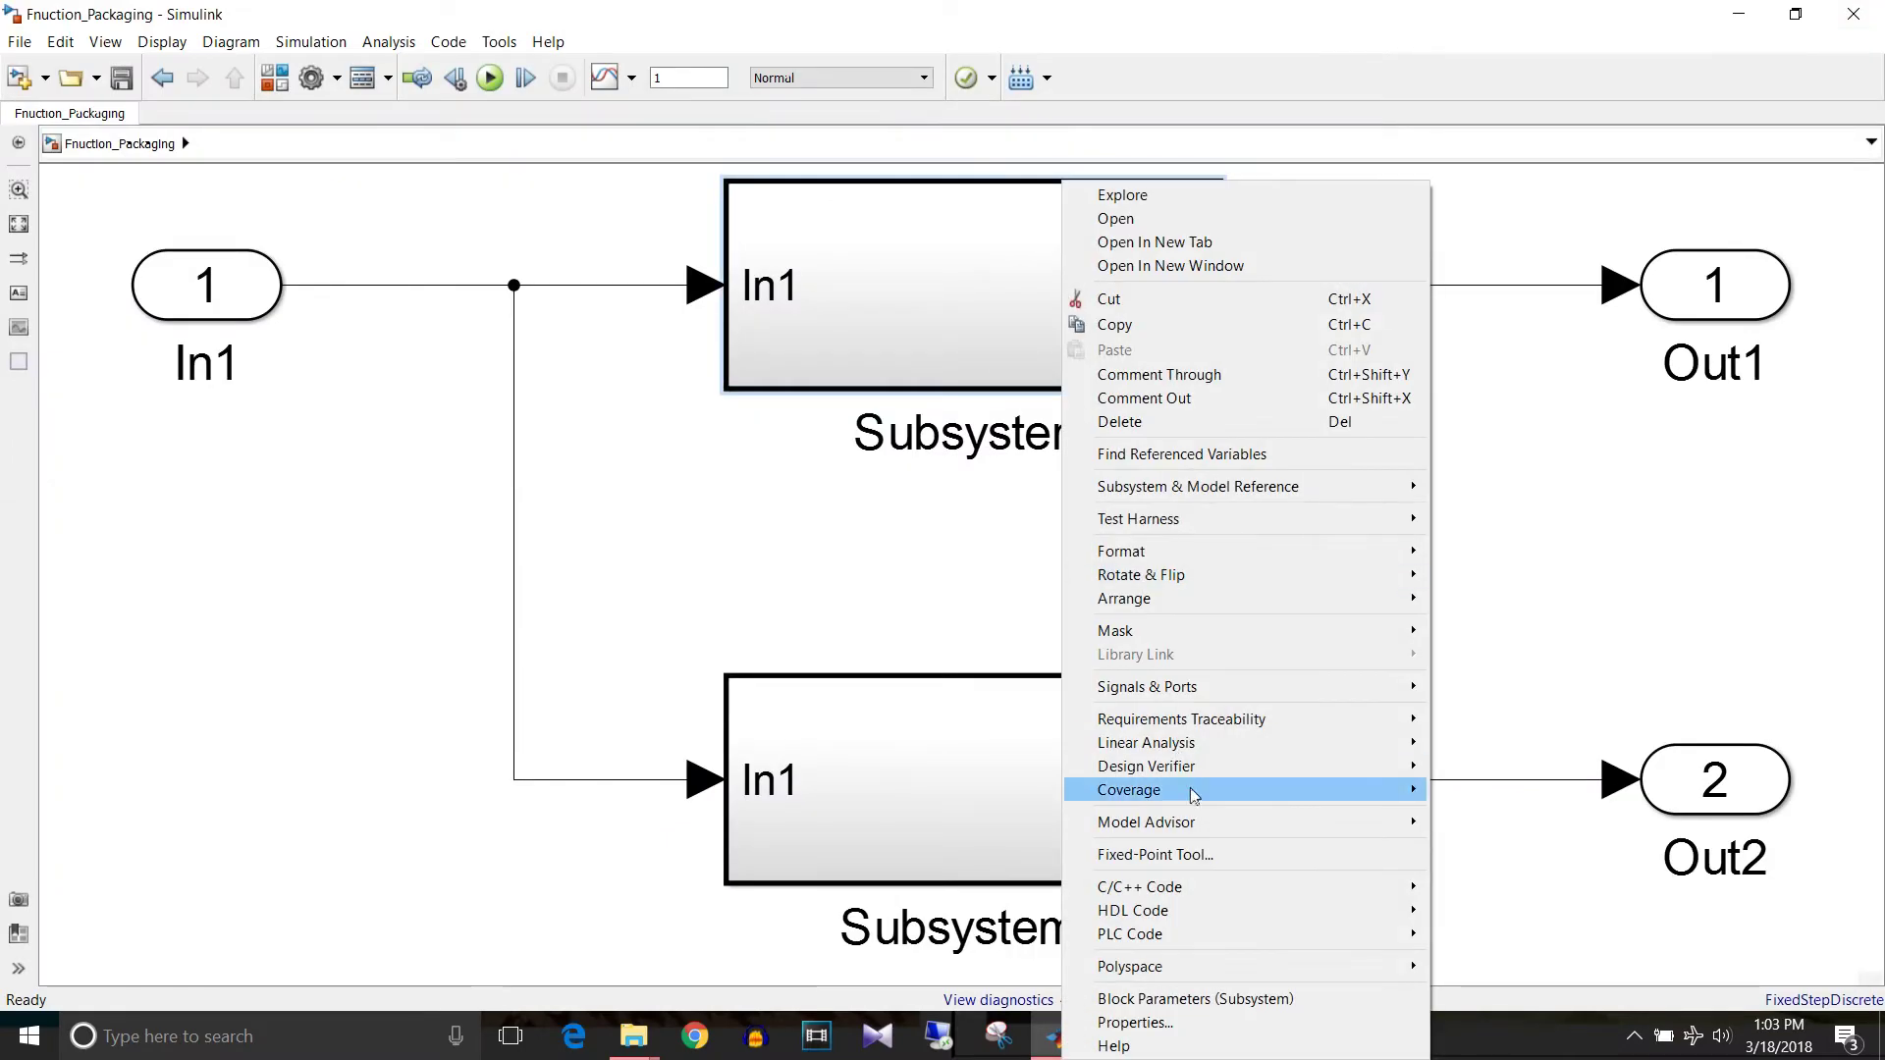
pyautogui.click(1198, 999)
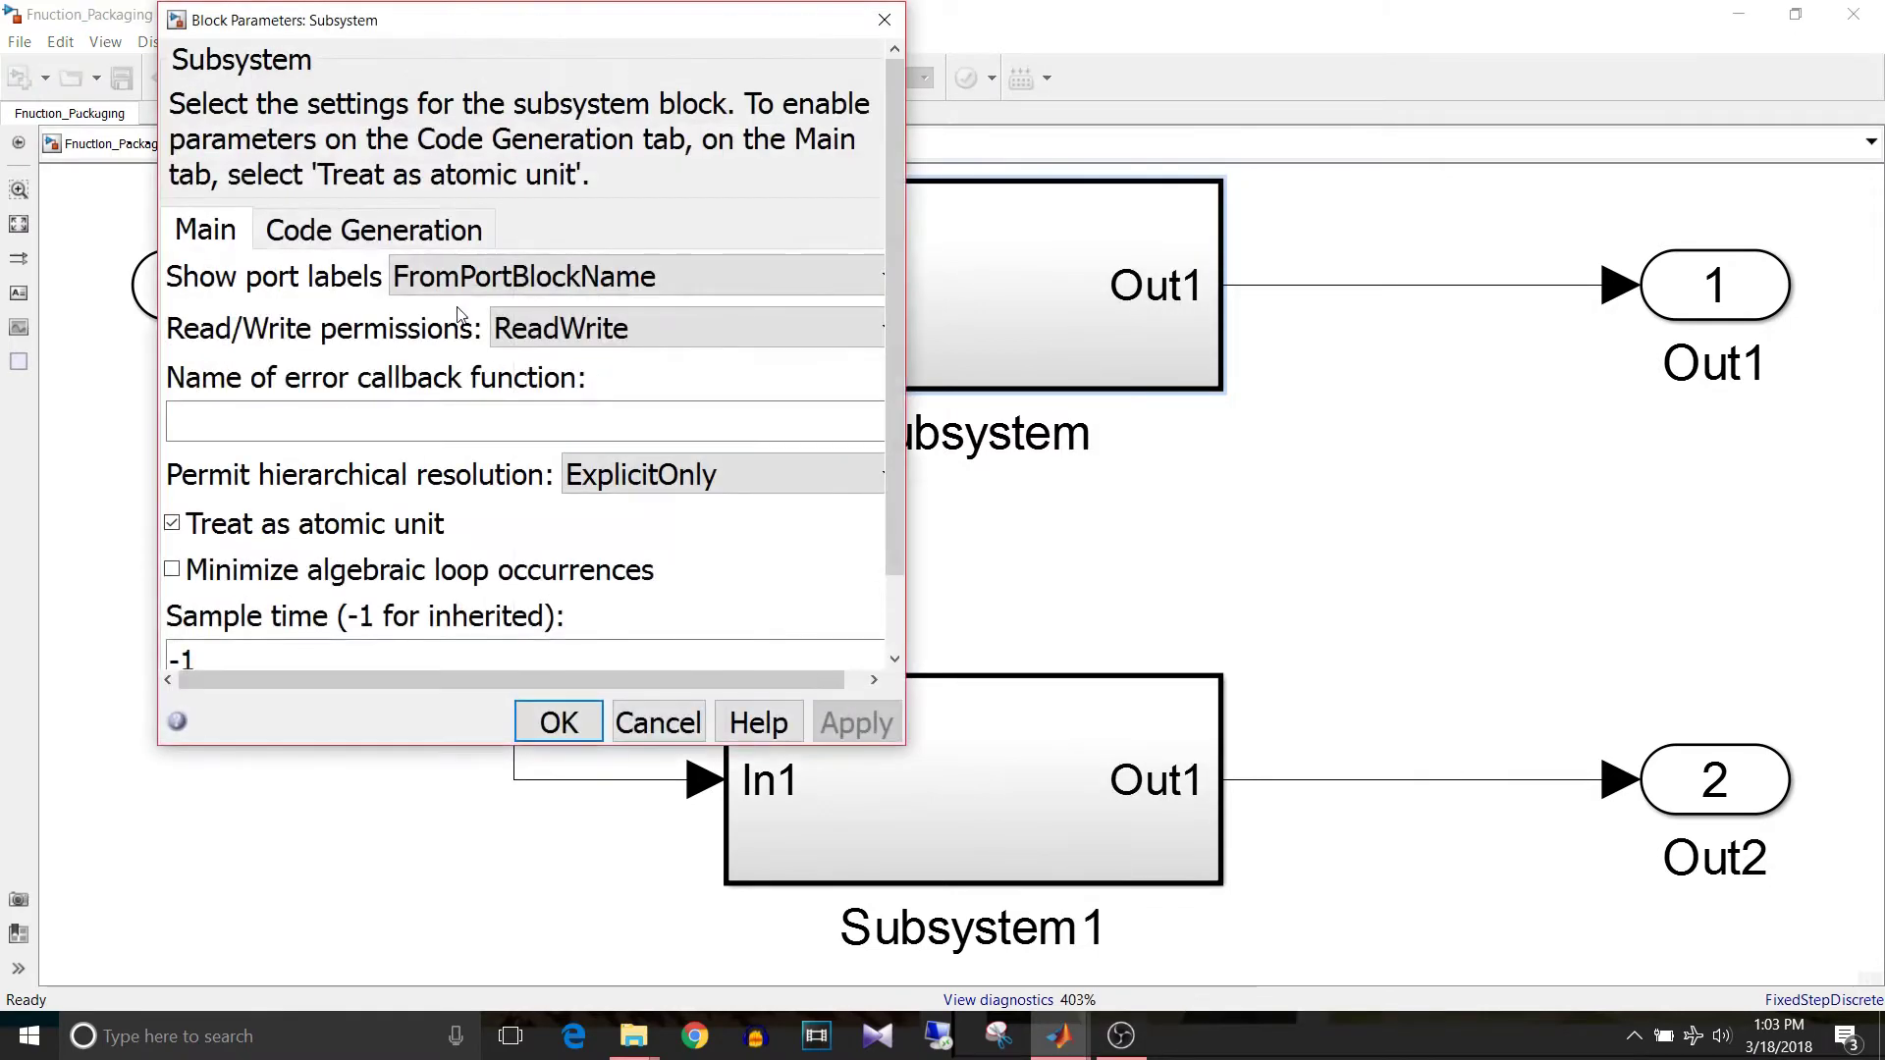
pyautogui.click(363, 231)
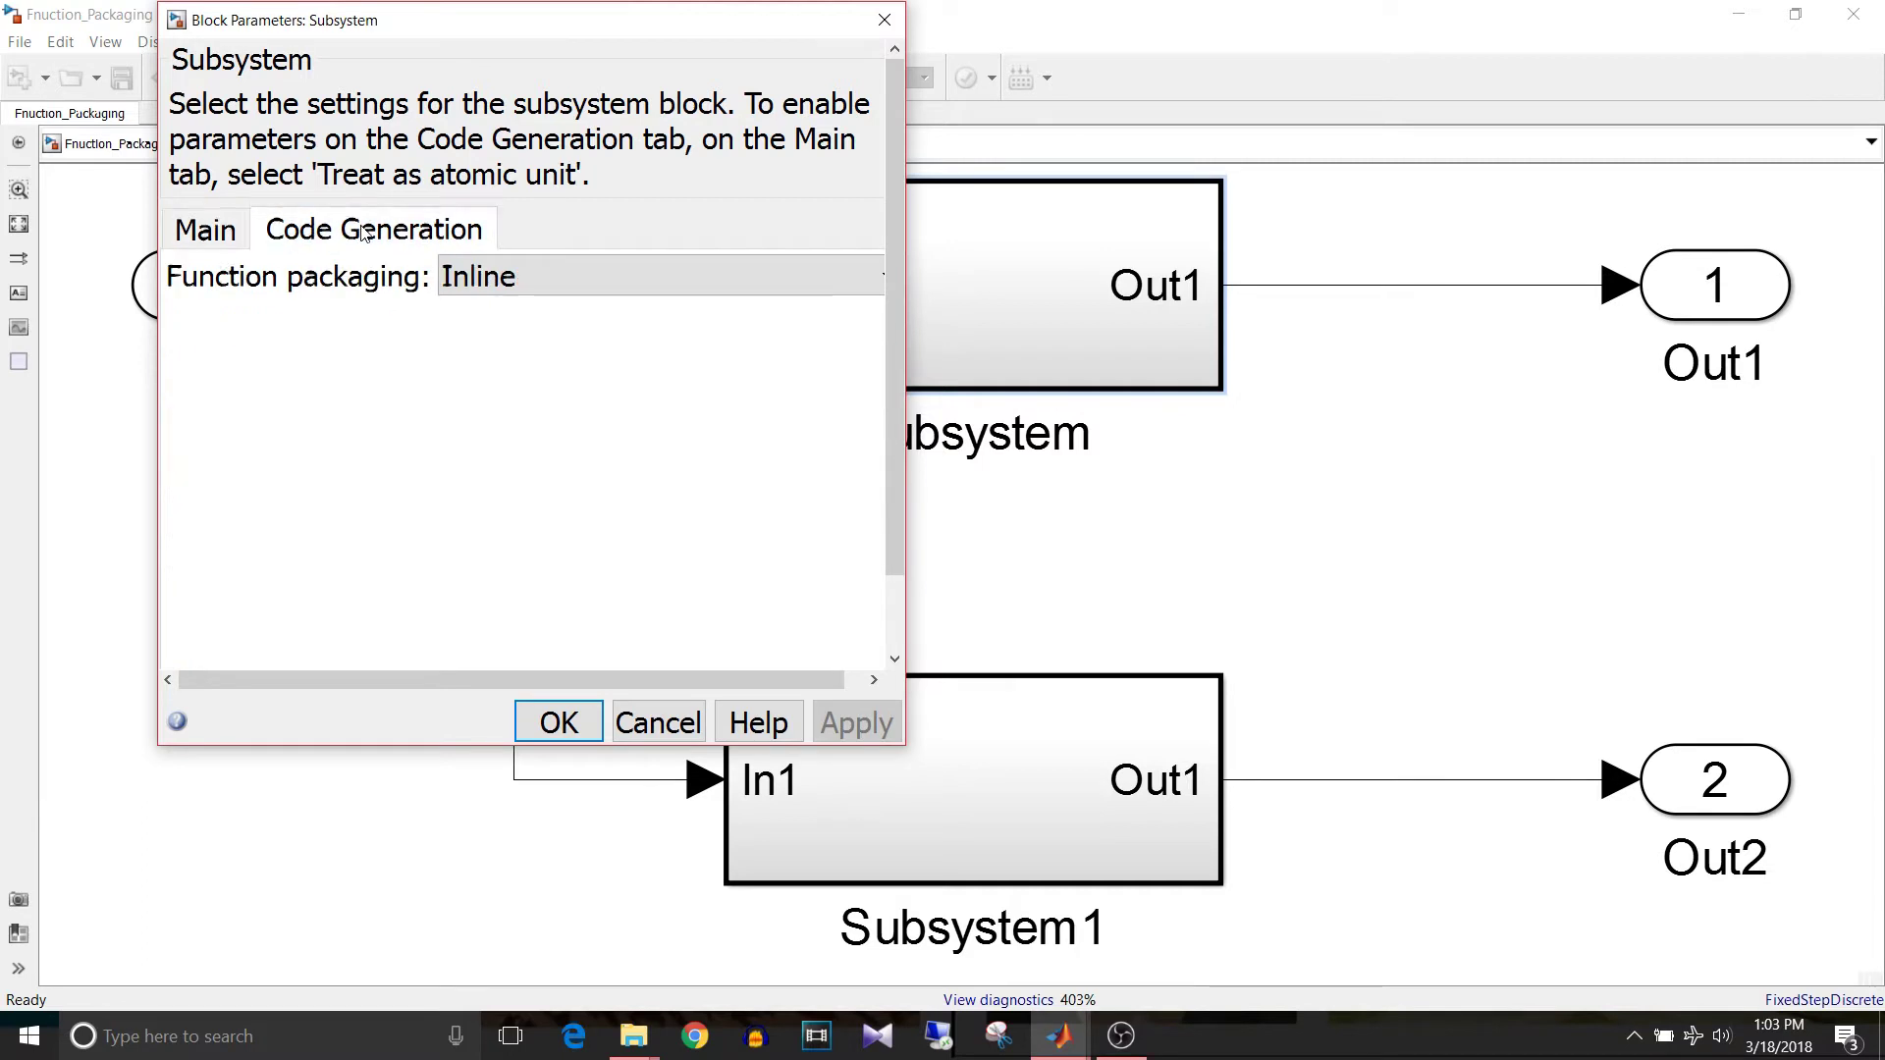
pyautogui.click(508, 279)
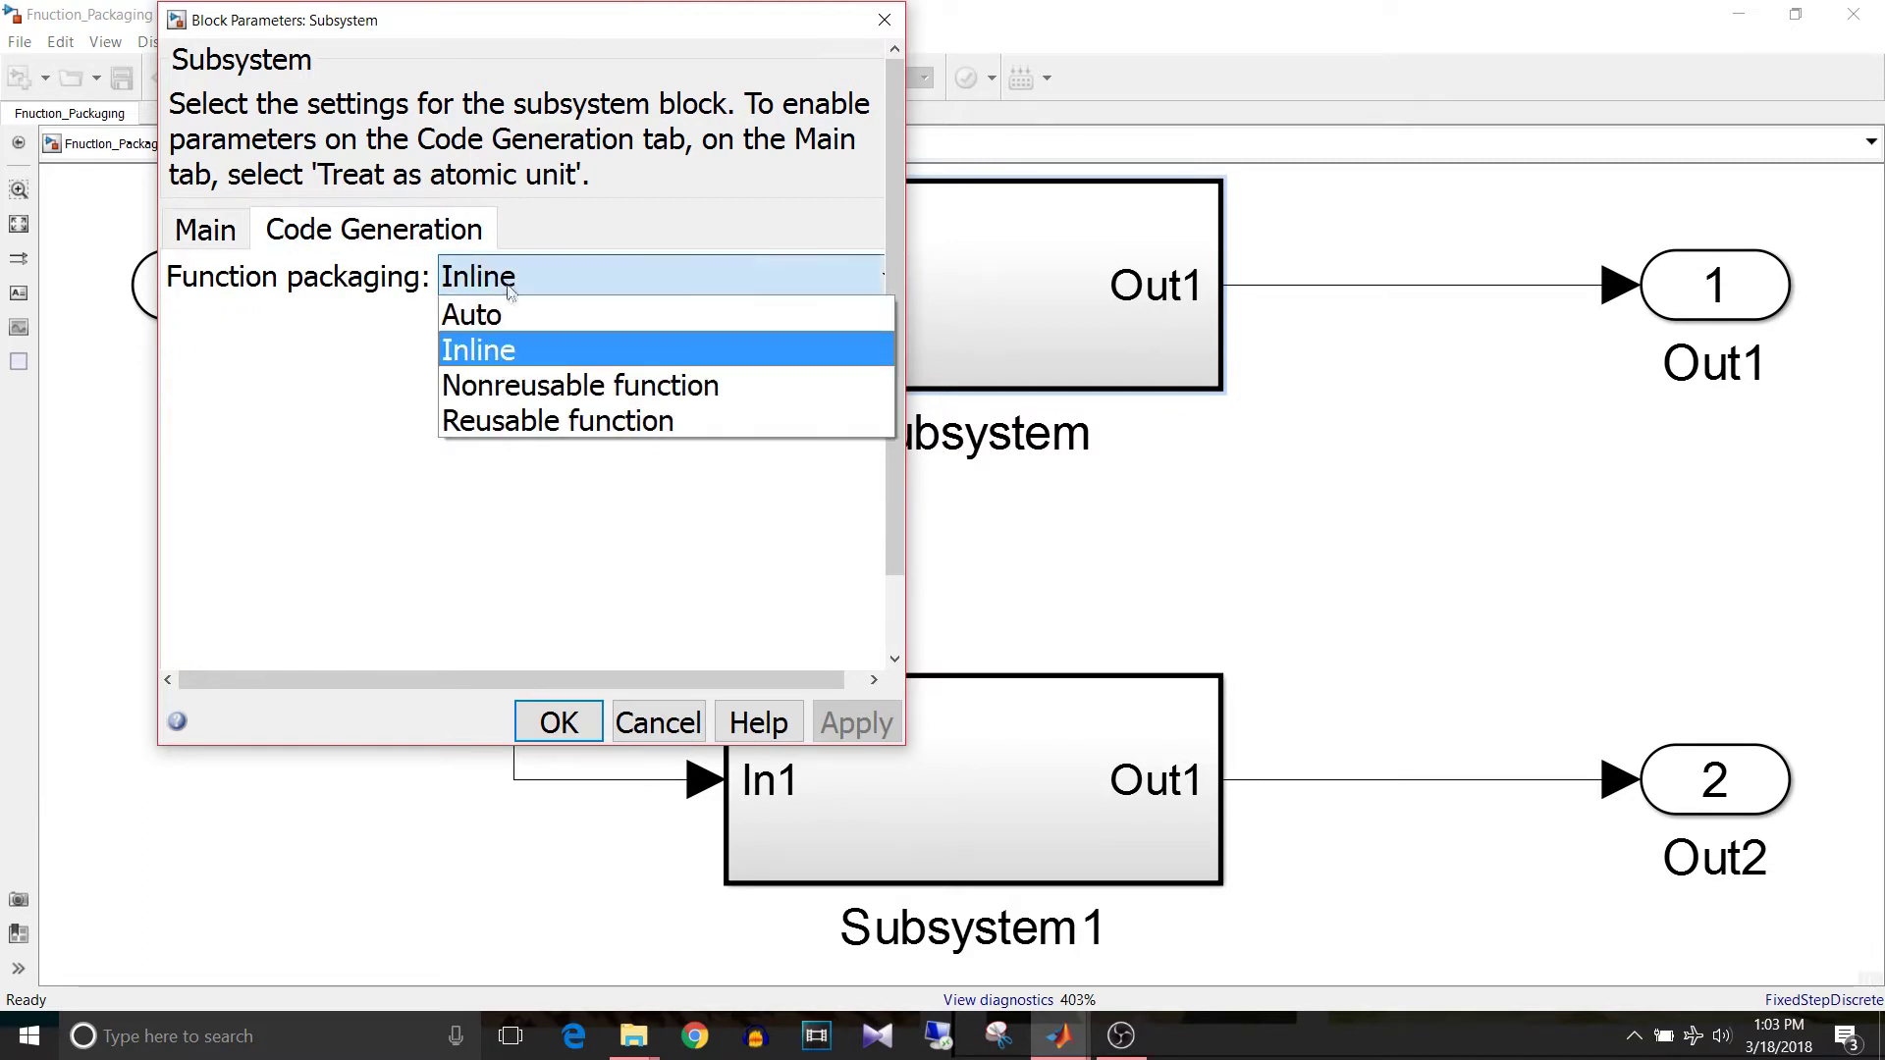
pyautogui.click(527, 420)
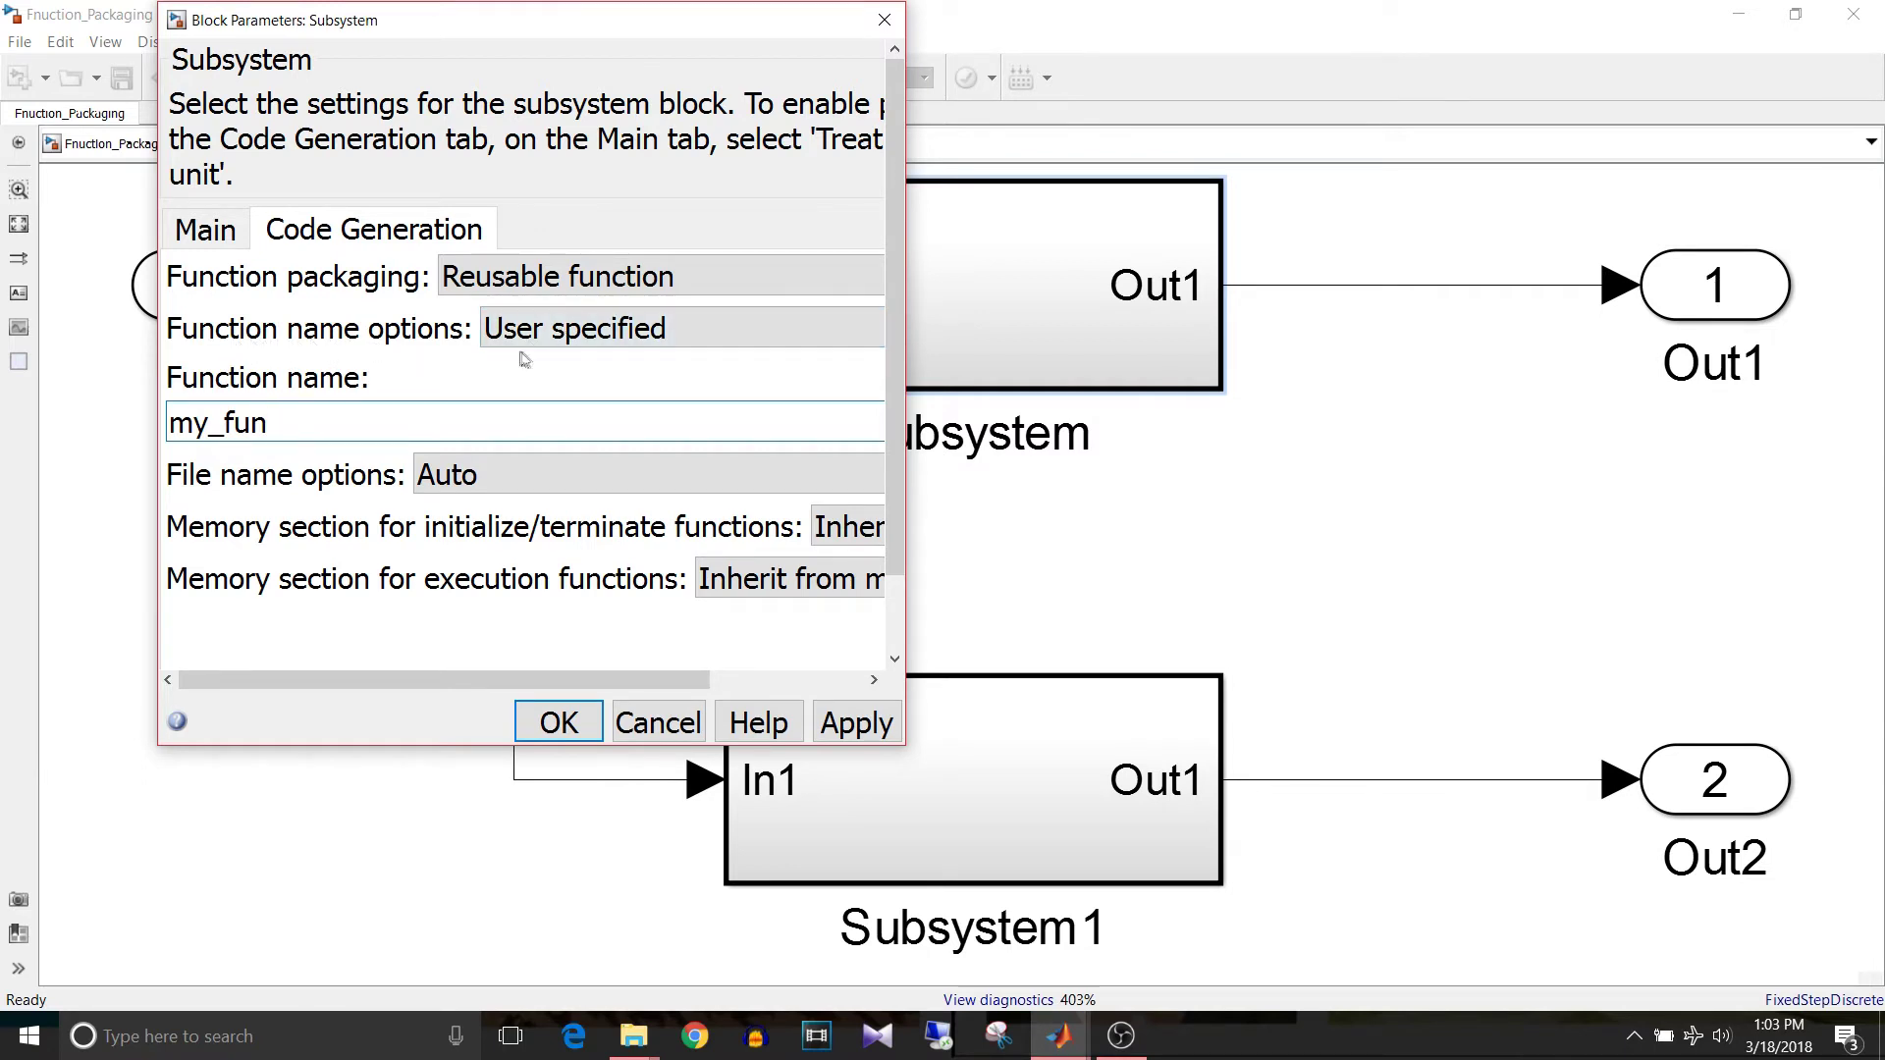
pyautogui.click(579, 341)
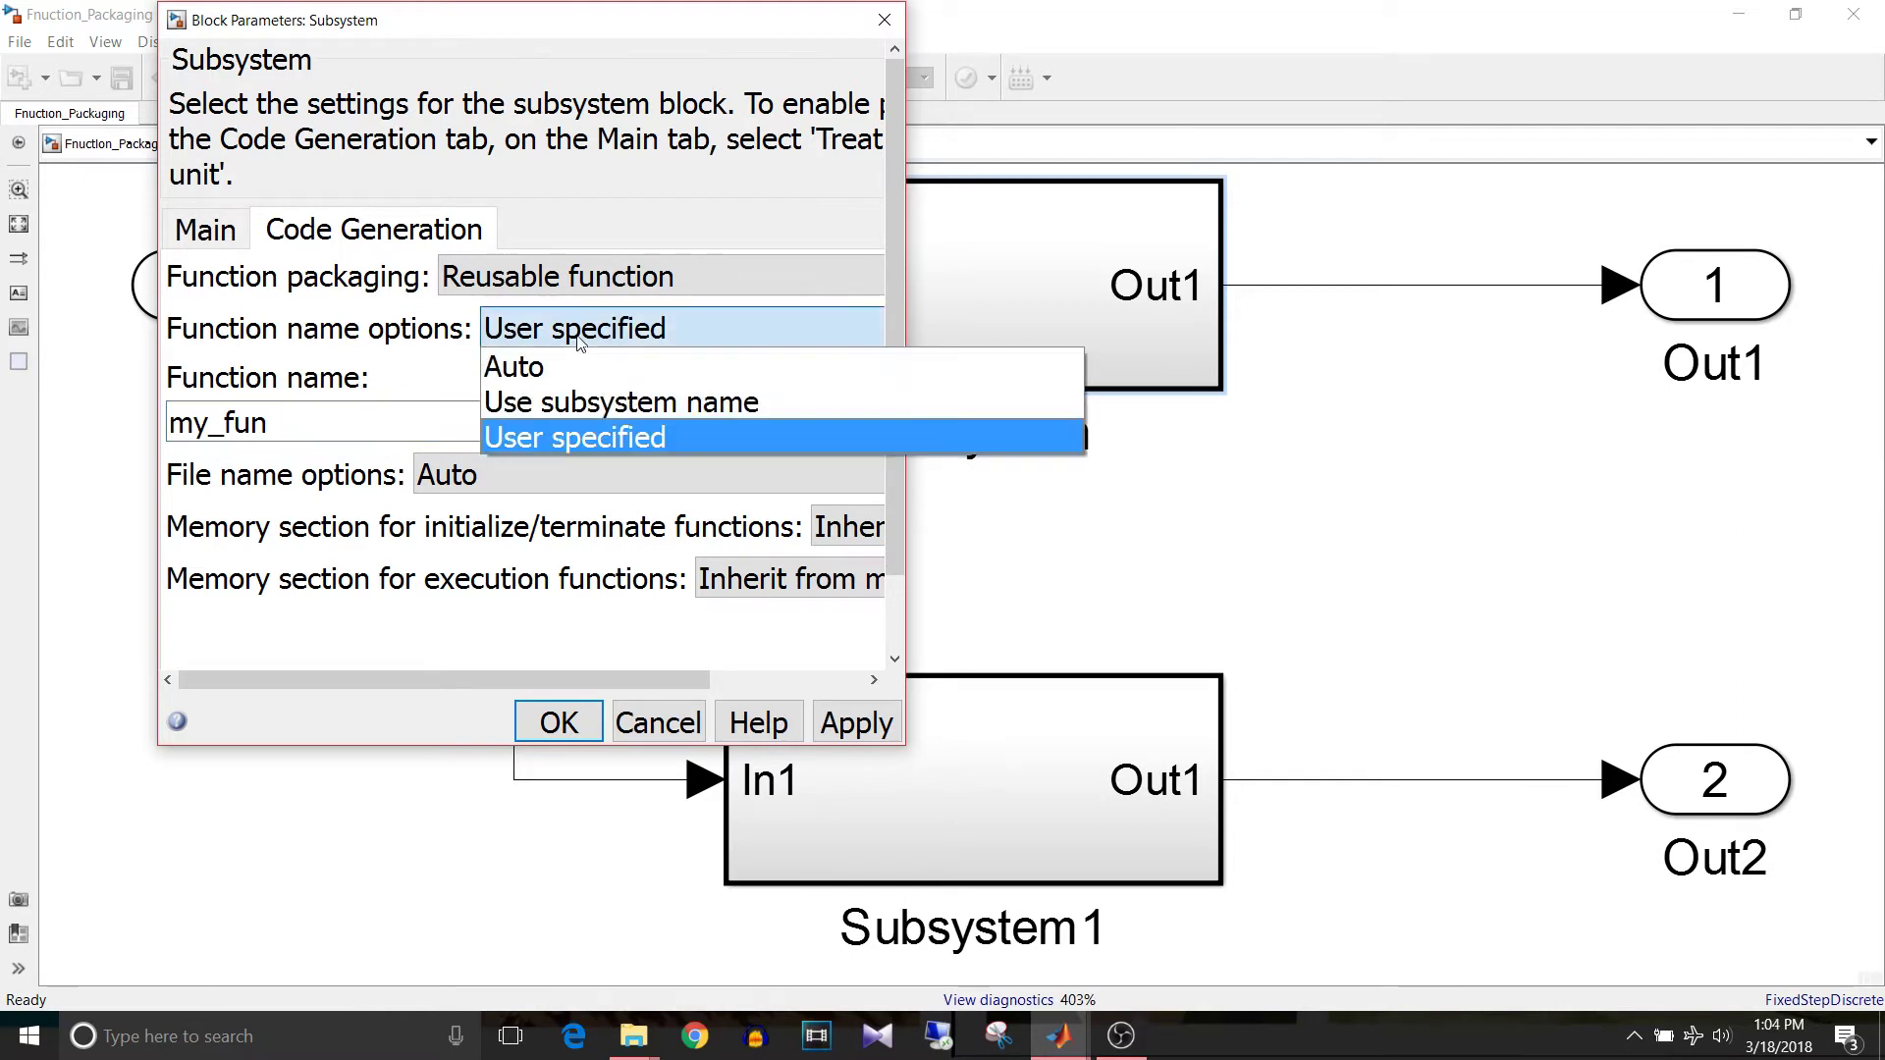
pyautogui.click(592, 437)
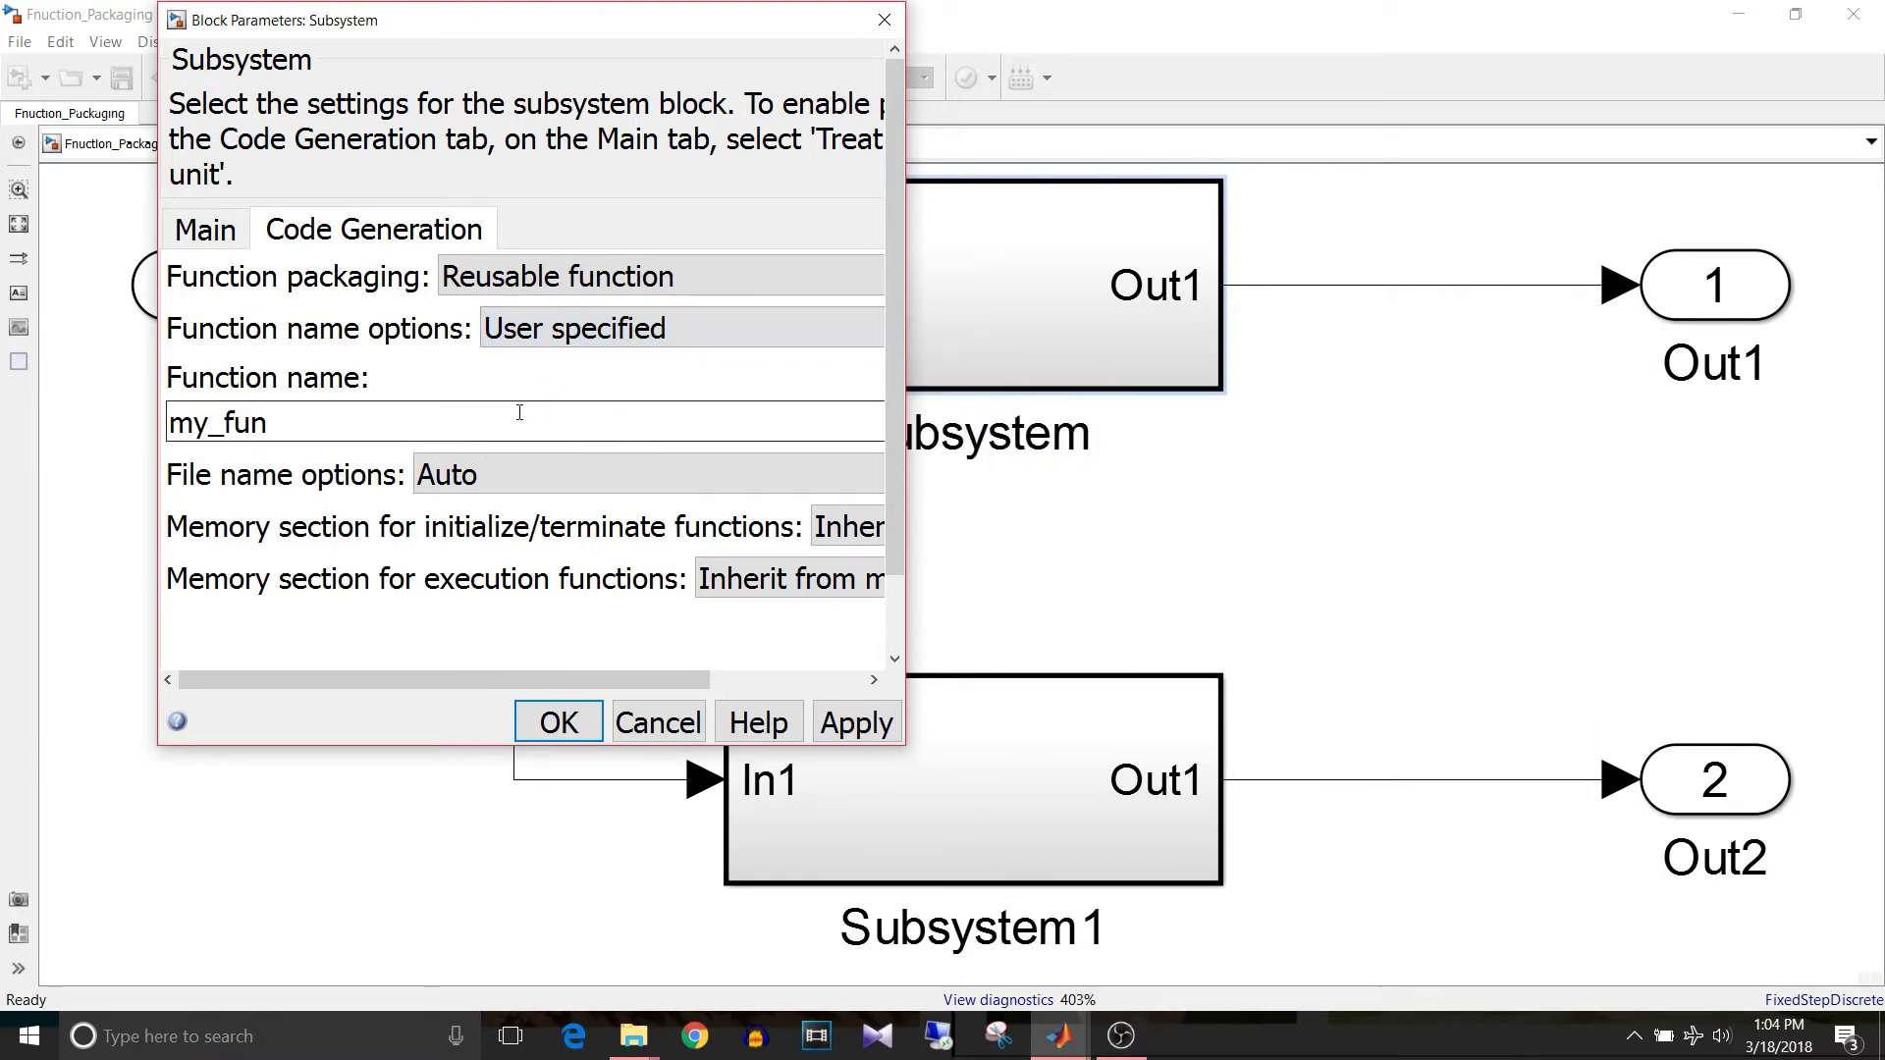